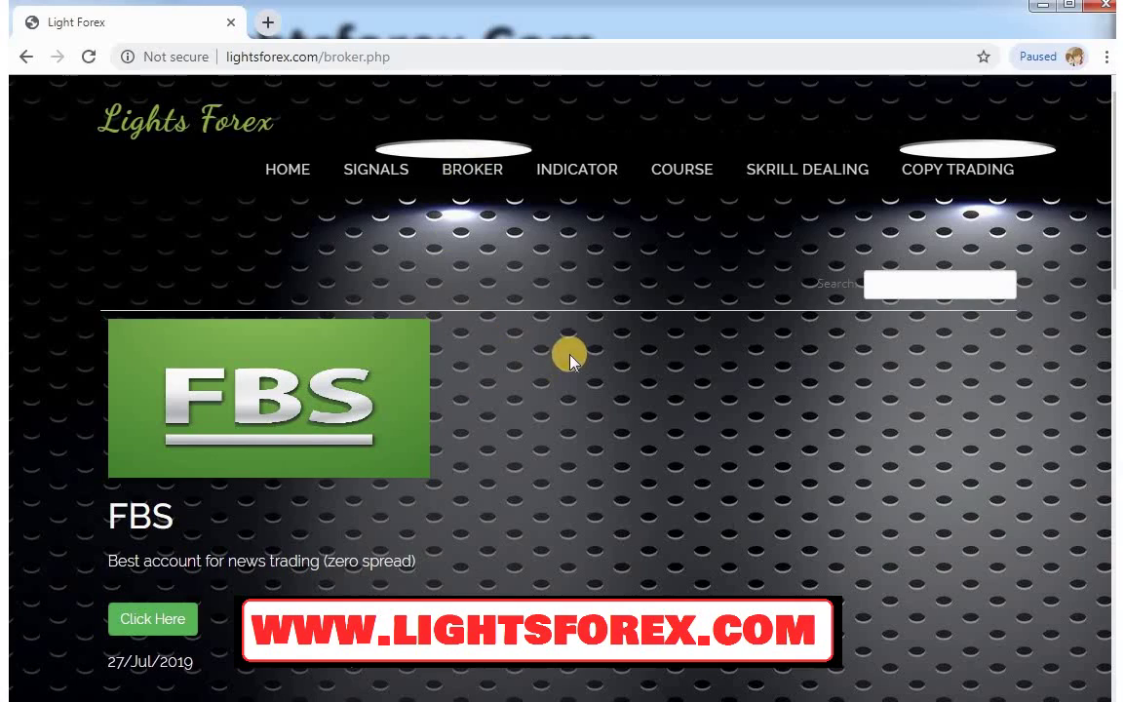
Step: Look through the broker list and open the OctaFX sign-up page from its entry
{"action": "scroll", "coordinate": [566, 353], "scroll_direction": "down", "scroll_amount": 2}
{"action": "scroll", "coordinate": [800, 325], "scroll_direction": "up", "scroll_amount": 2}
{"action": "left_click", "coordinate": [884, 284]}
{"action": "scroll", "coordinate": [721, 405], "scroll_direction": "down", "scroll_amount": 2}
{"action": "scroll", "coordinate": [663, 419], "scroll_direction": "down", "scroll_amount": 5}
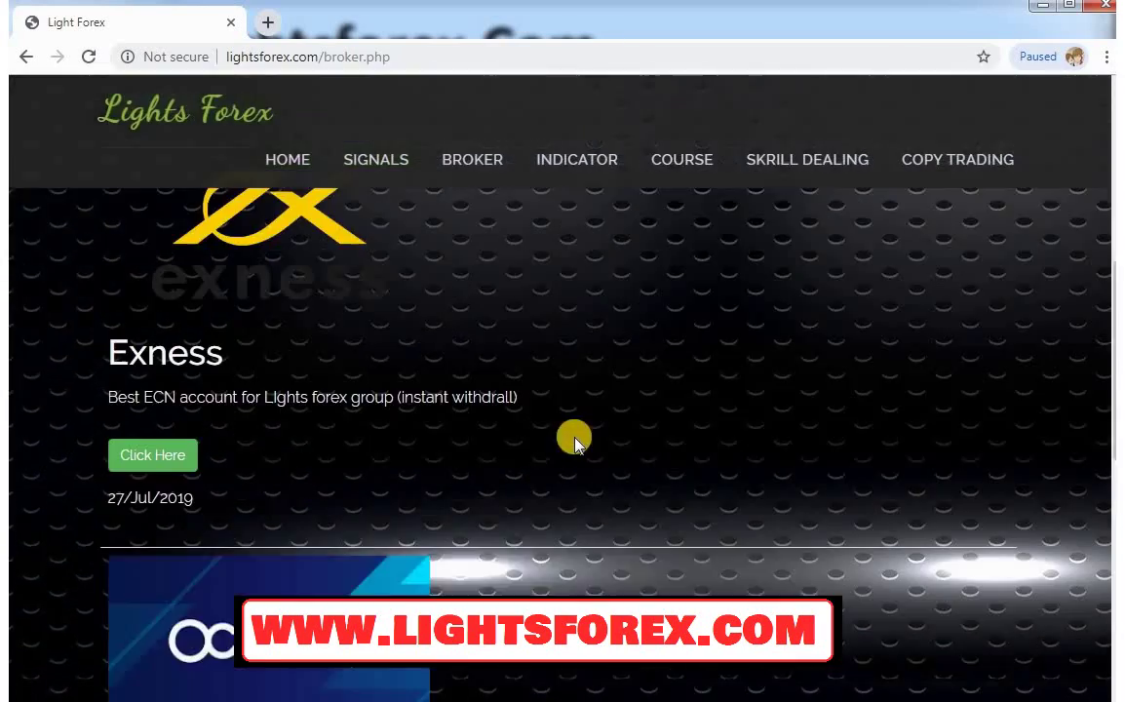
{"action": "scroll", "coordinate": [331, 533], "scroll_direction": "down", "scroll_amount": 1}
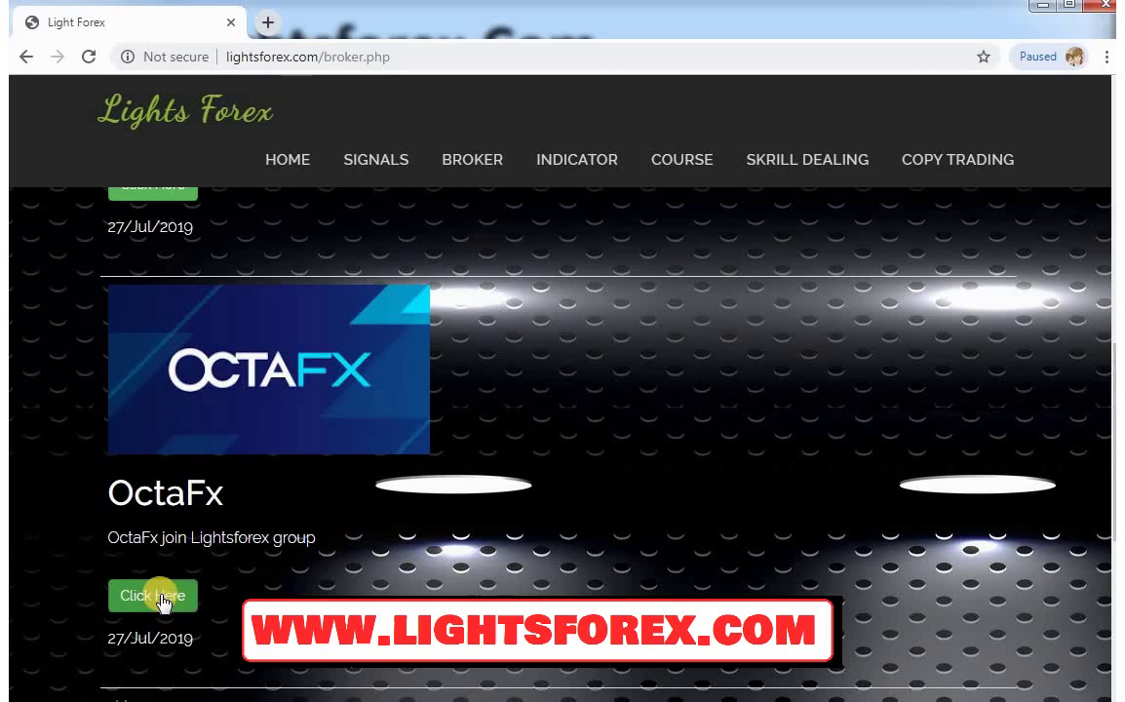
{"action": "left_click", "coordinate": [153, 595]}
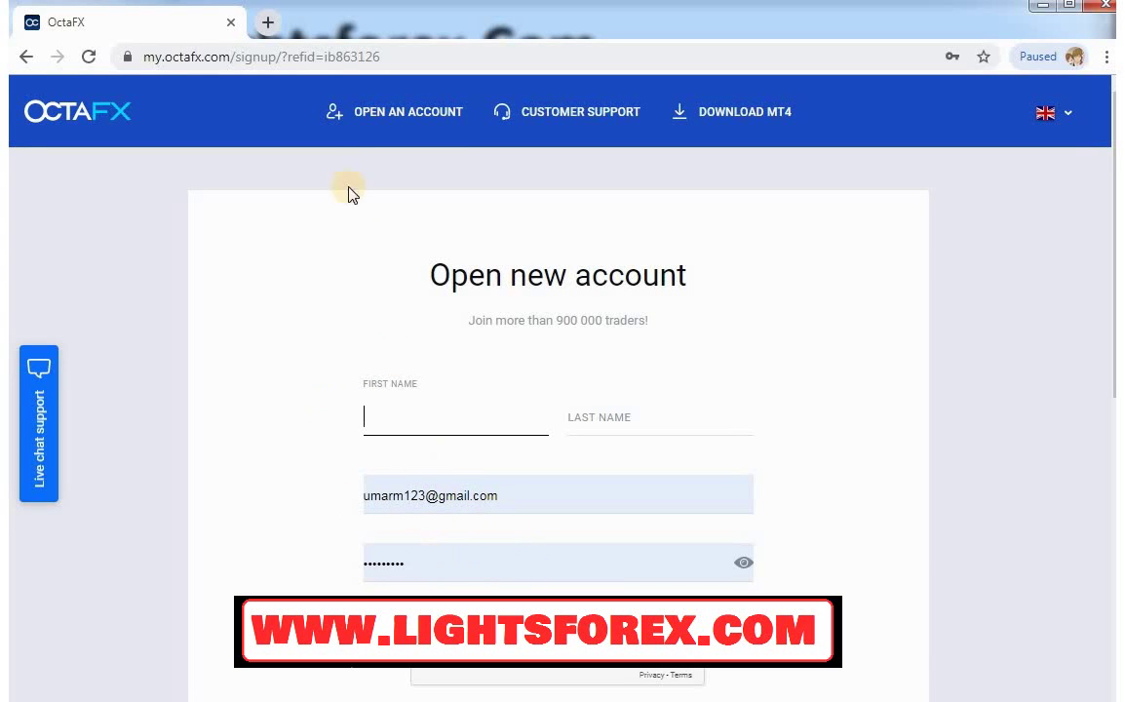
Step: Search Google for "10 minute mail" in a new tab and open the 10minutemail.com result
{"action": "left_click", "coordinate": [265, 22]}
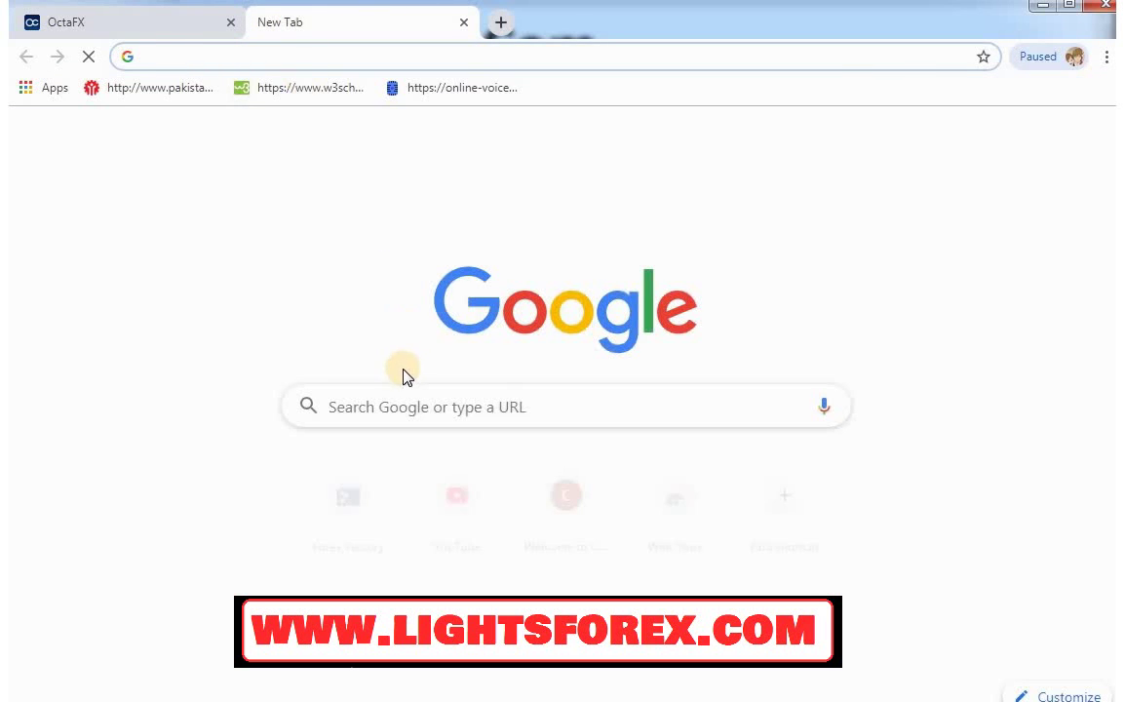
{"action": "left_click", "coordinate": [394, 399]}
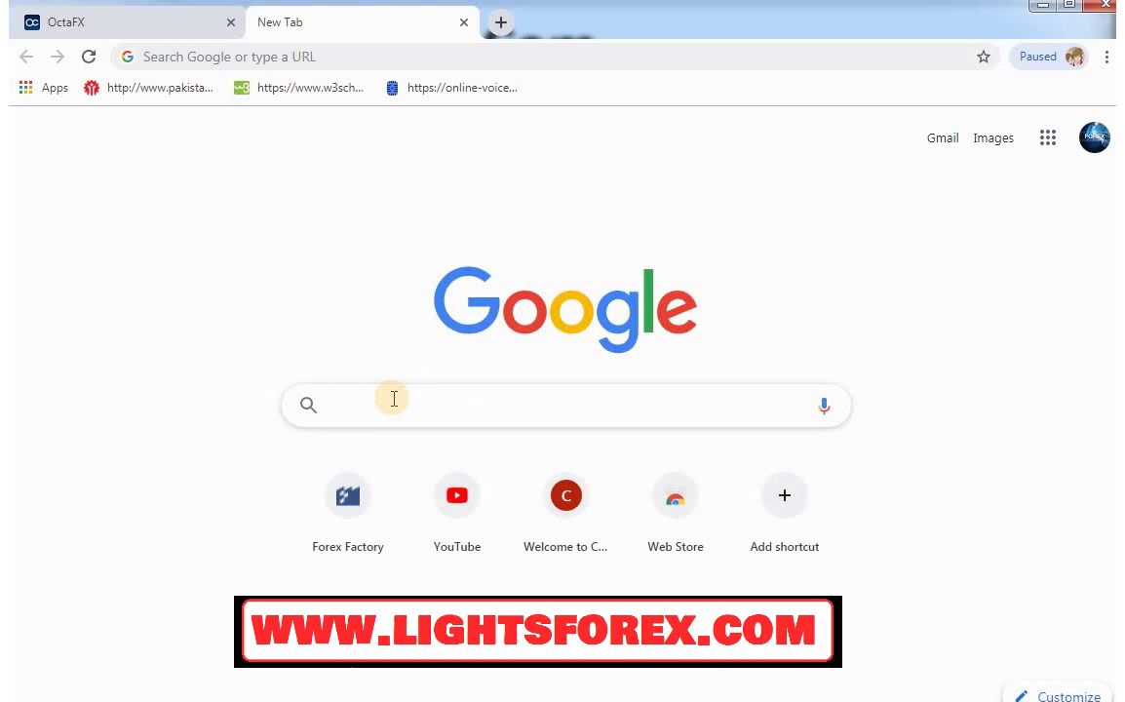
{"action": "type", "text": "10"}
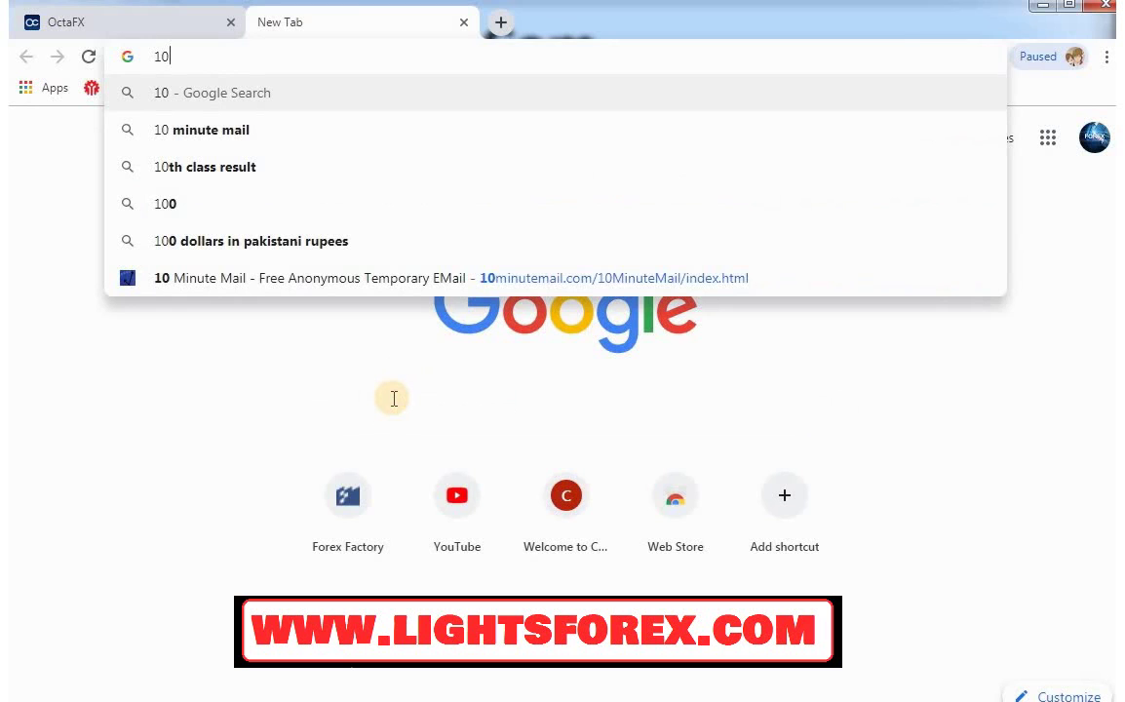
{"action": "left_click", "coordinate": [226, 131]}
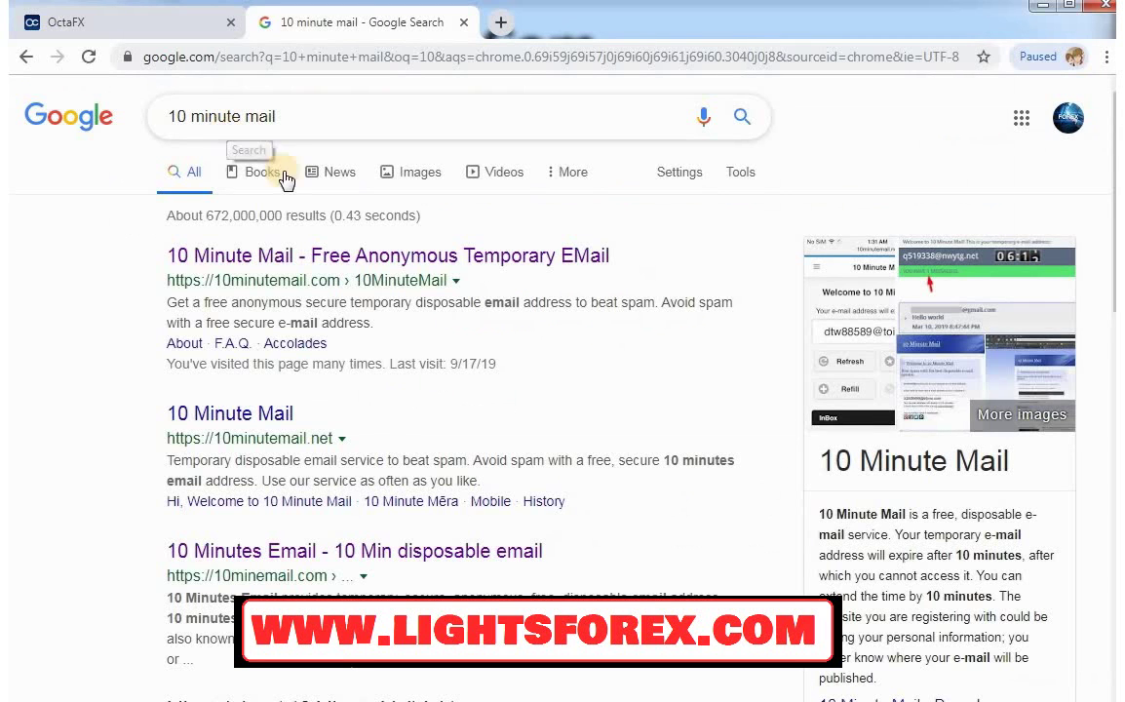
{"action": "left_click", "coordinate": [352, 262]}
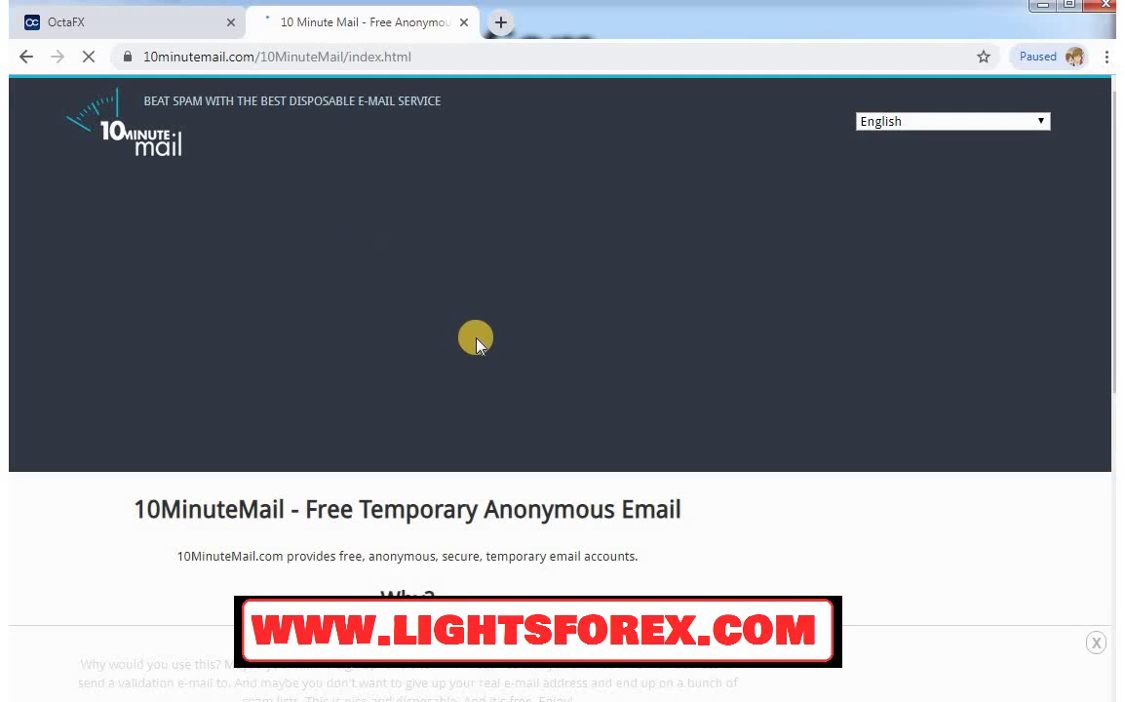
Step: Copy the temporary e-mail address that 10 Minute Mail provides
{"action": "scroll", "coordinate": [478, 341], "scroll_direction": "down", "scroll_amount": 3}
{"action": "scroll", "coordinate": [788, 409], "scroll_direction": "down", "scroll_amount": 2}
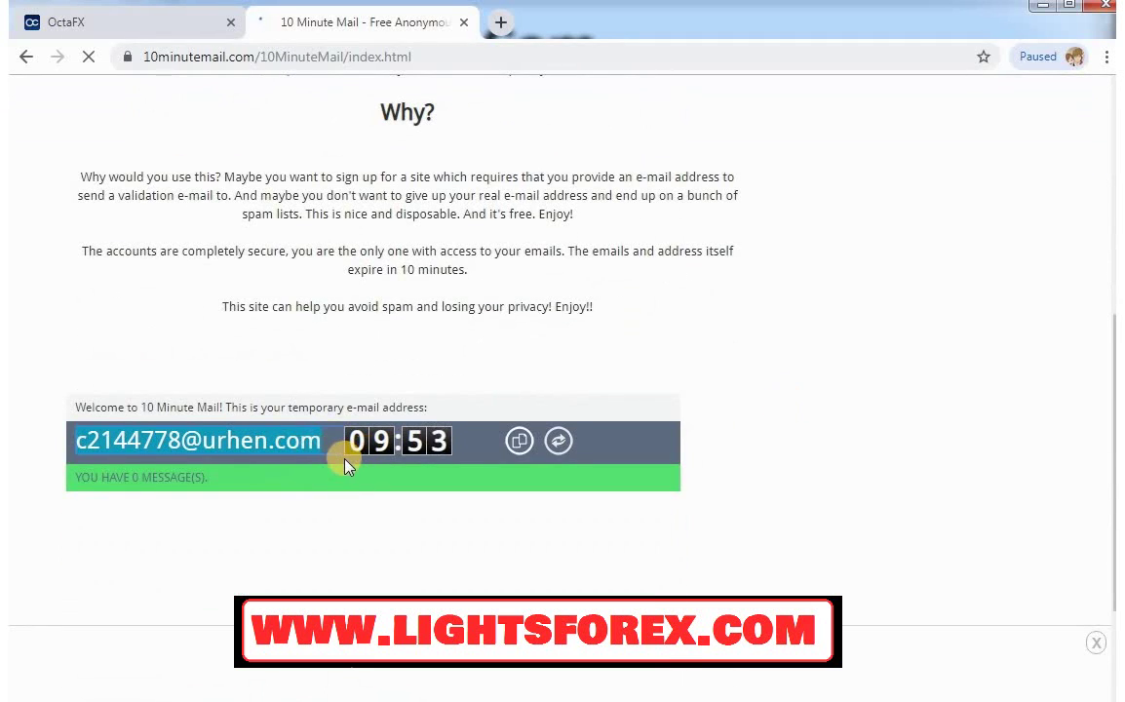
{"action": "right_click", "coordinate": [320, 445]}
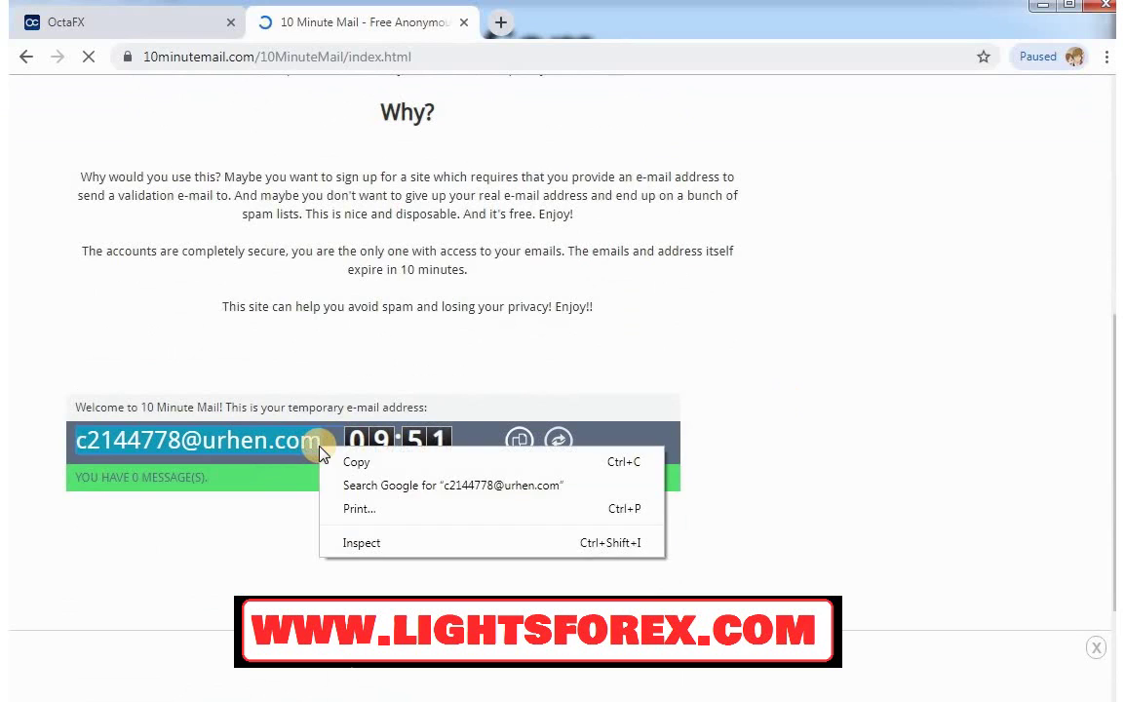
{"action": "left_click", "coordinate": [335, 462]}
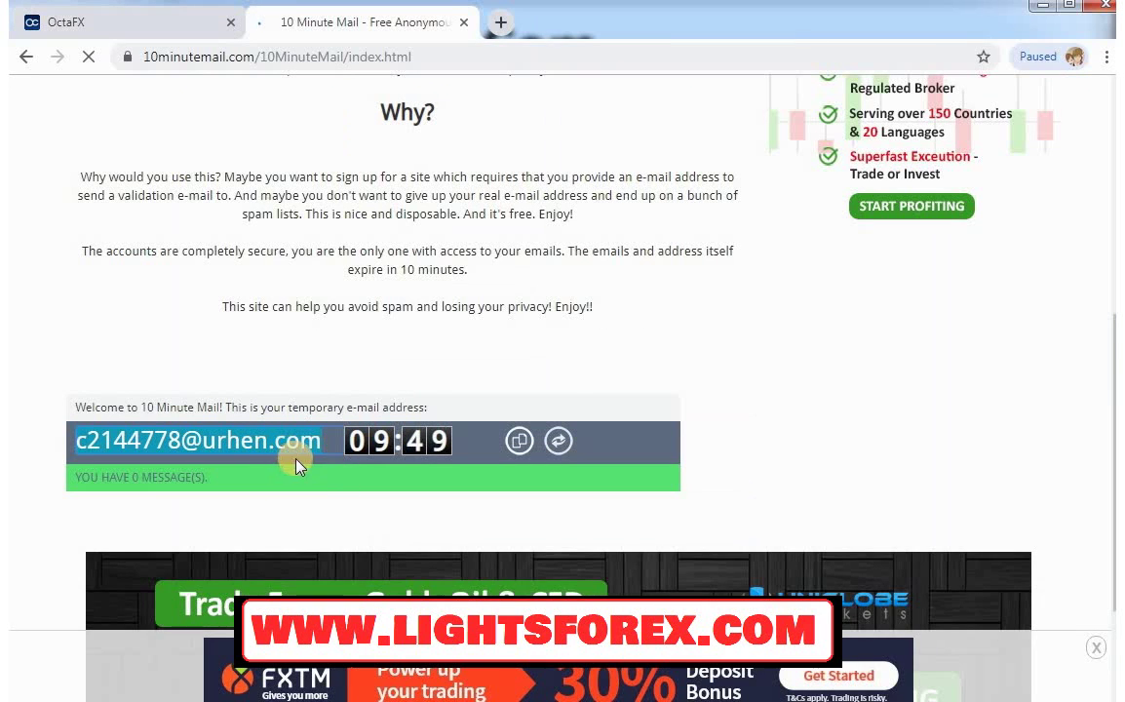
Step: Return to the OctaFX sign-up form and fill in the first and last name from a saved autofill entry
{"action": "left_click", "coordinate": [188, 27]}
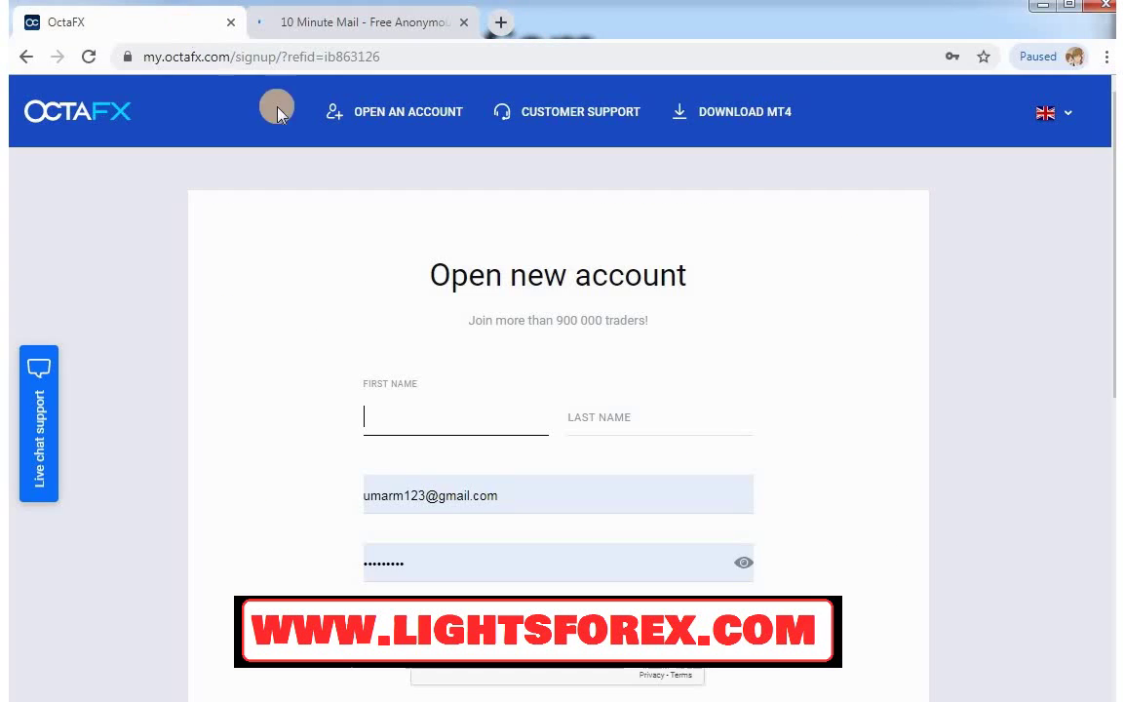
{"action": "left_click", "coordinate": [413, 423]}
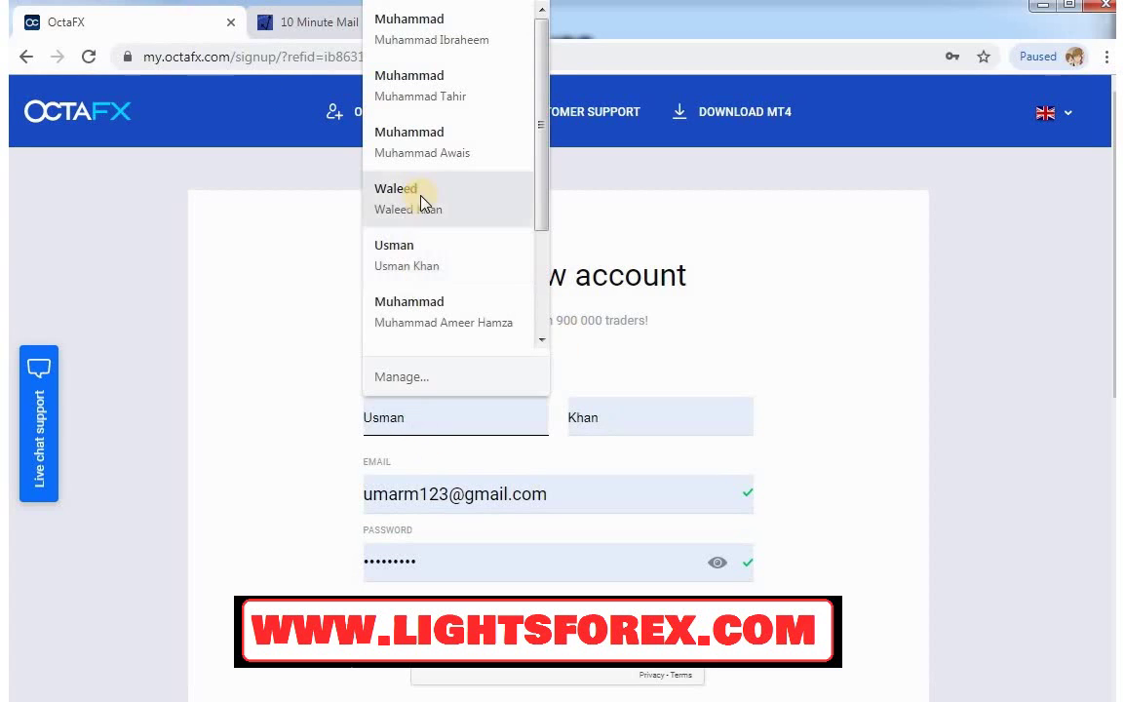
{"action": "left_click", "coordinate": [420, 151]}
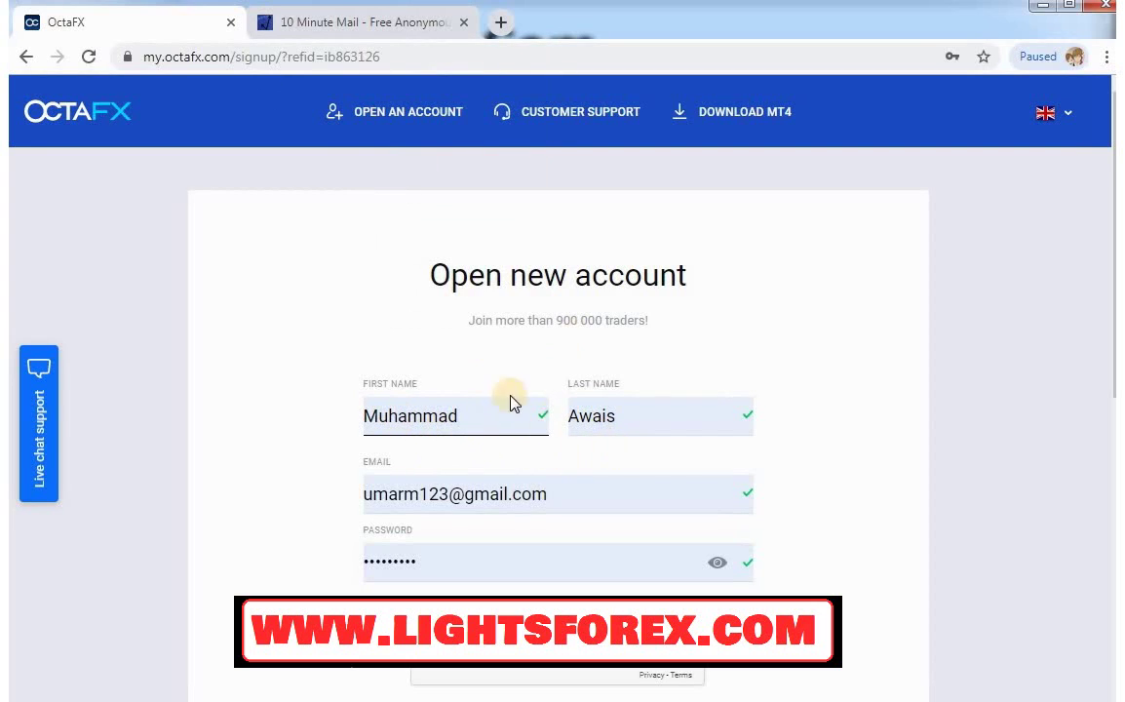
Step: Replace the prefilled e-mail in the sign-up form with the copied temporary address
{"action": "left_click", "coordinate": [565, 494]}
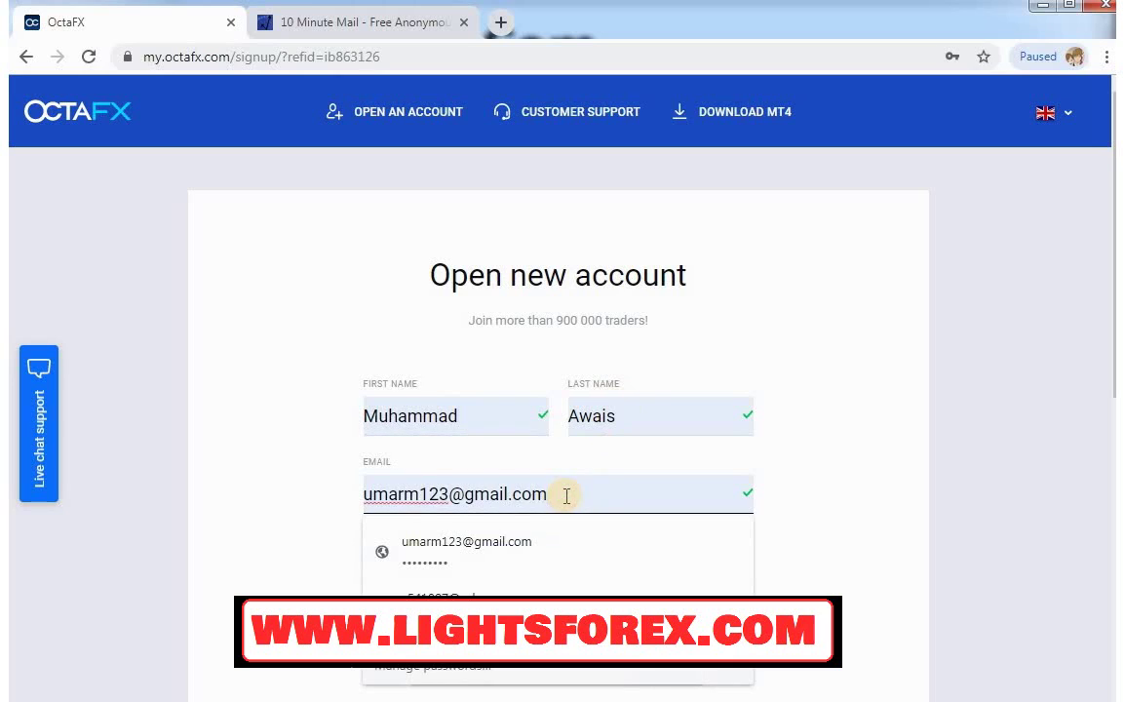
{"action": "key", "text": "BackSpace"}
{"action": "key", "text": "BackSpace"}
{"action": "key", "text": "BackSpace"}
{"action": "key", "text": "BackSpace"}
{"action": "key", "text": "BackSpace"}
{"action": "key", "text": "BackSpace"}
{"action": "key", "text": "BackSpace"}
{"action": "key", "text": "BackSpace"}
{"action": "key", "text": "BackSpace"}
{"action": "key", "text": "BackSpace"}
{"action": "key", "text": "BackSpace"}
{"action": "key", "text": "BackSpace"}
{"action": "key", "text": "BackSpace"}
{"action": "key", "text": "BackSpace"}
{"action": "key", "text": "BackSpace"}
{"action": "key", "text": "BackSpace"}
{"action": "key", "text": "BackSpace"}
{"action": "key", "text": "BackSpace"}
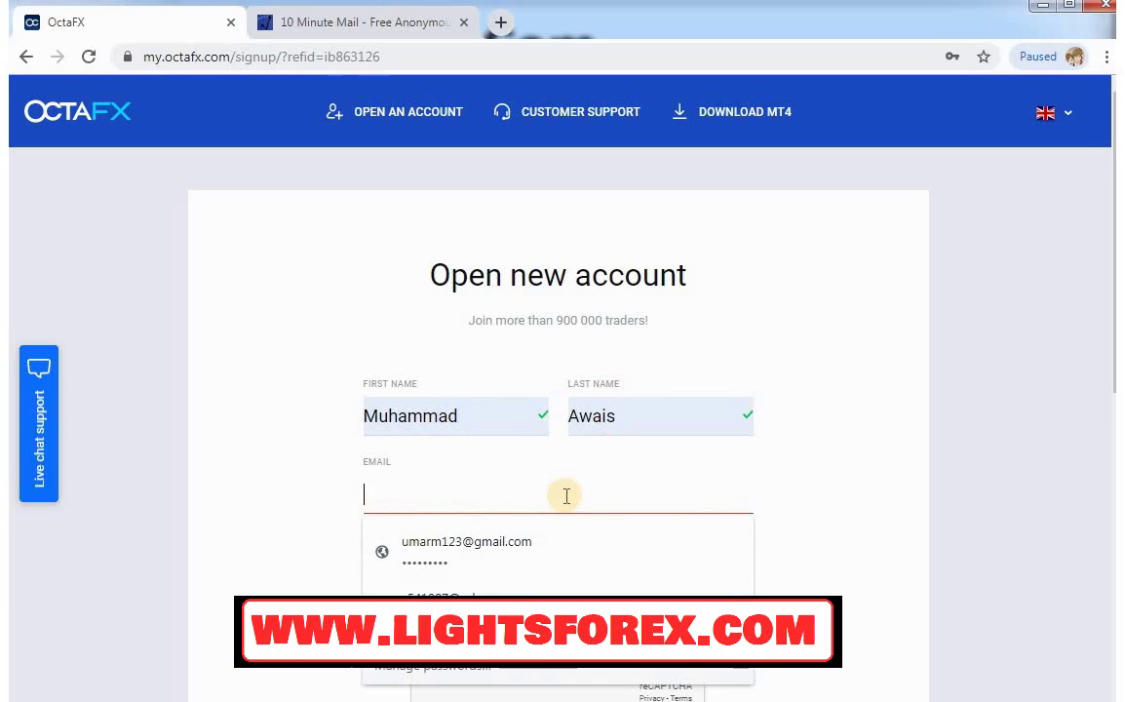
{"action": "right_click", "coordinate": [409, 492]}
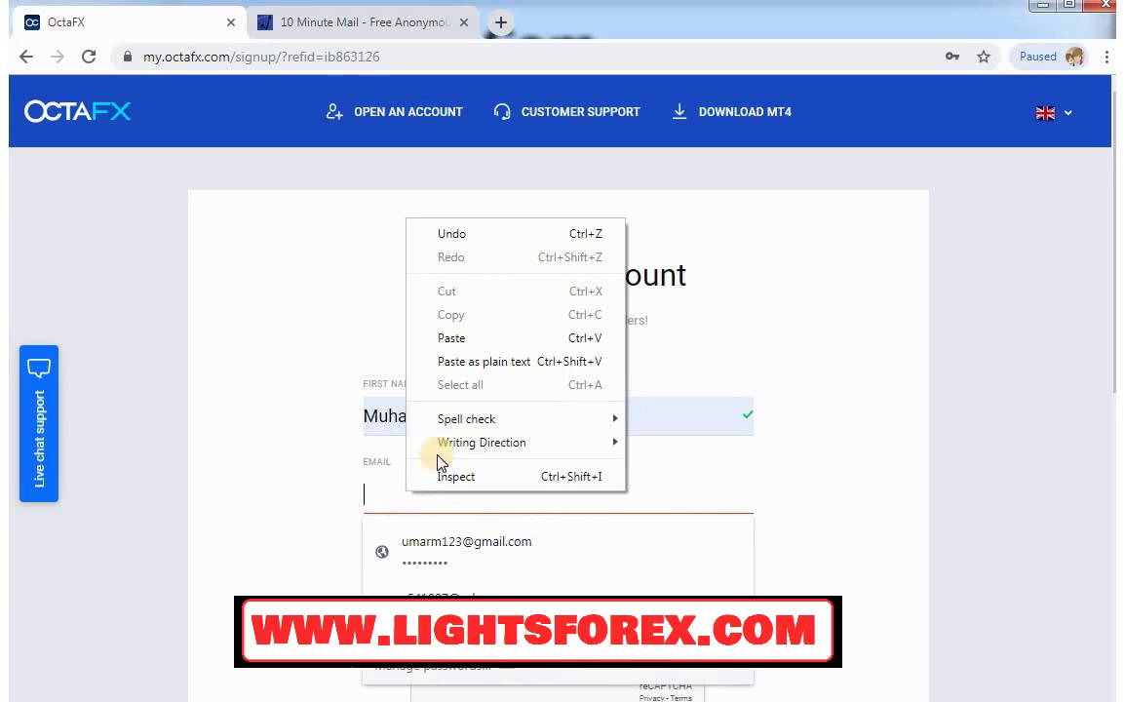
{"action": "left_click", "coordinate": [451, 339]}
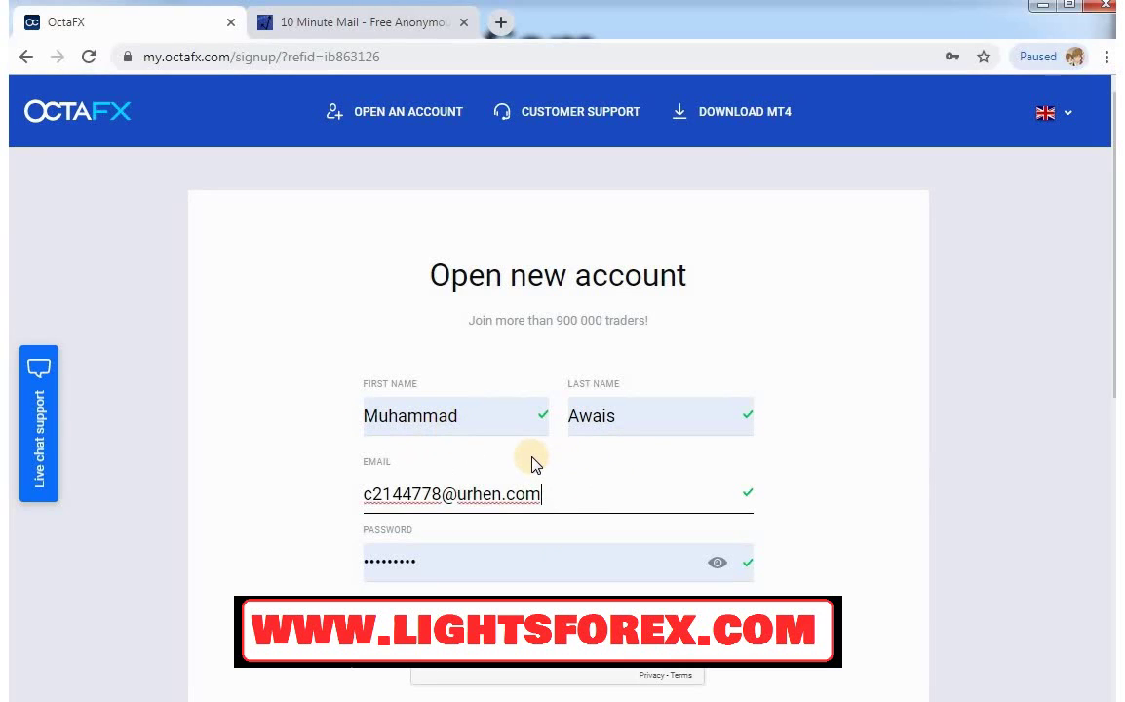
Step: Reveal the password and review the name, e-mail and password entries in the sign-up form
{"action": "left_click", "coordinate": [498, 432]}
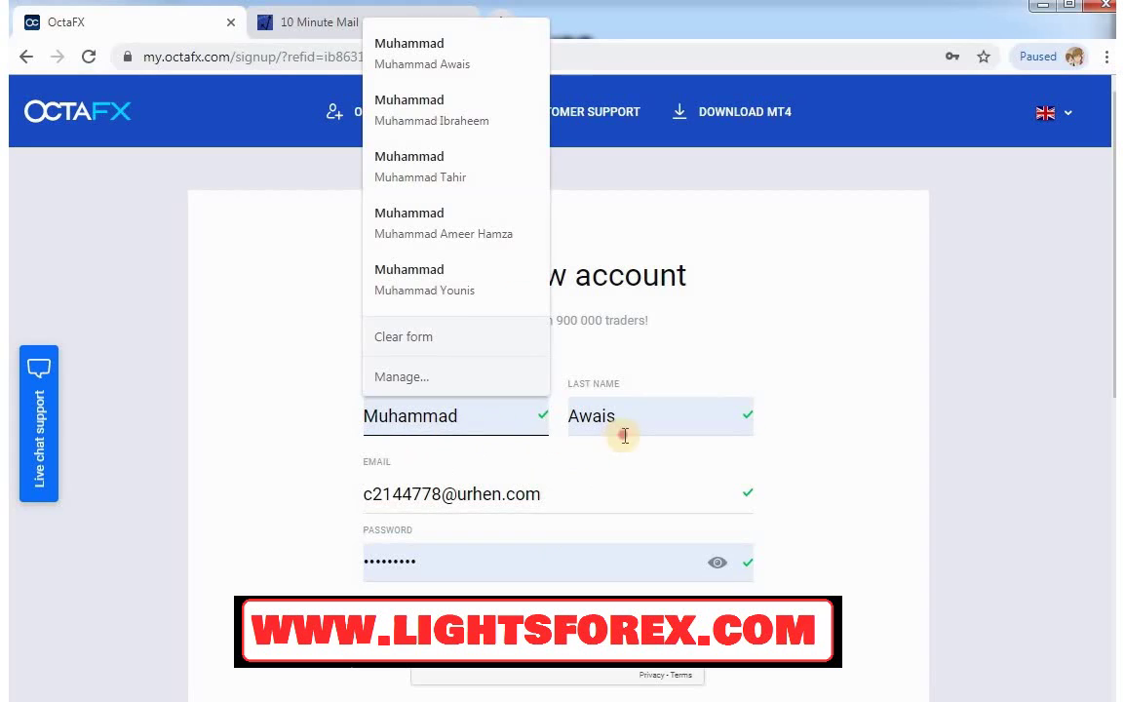
{"action": "left_click", "coordinate": [624, 429]}
{"action": "left_click", "coordinate": [776, 413]}
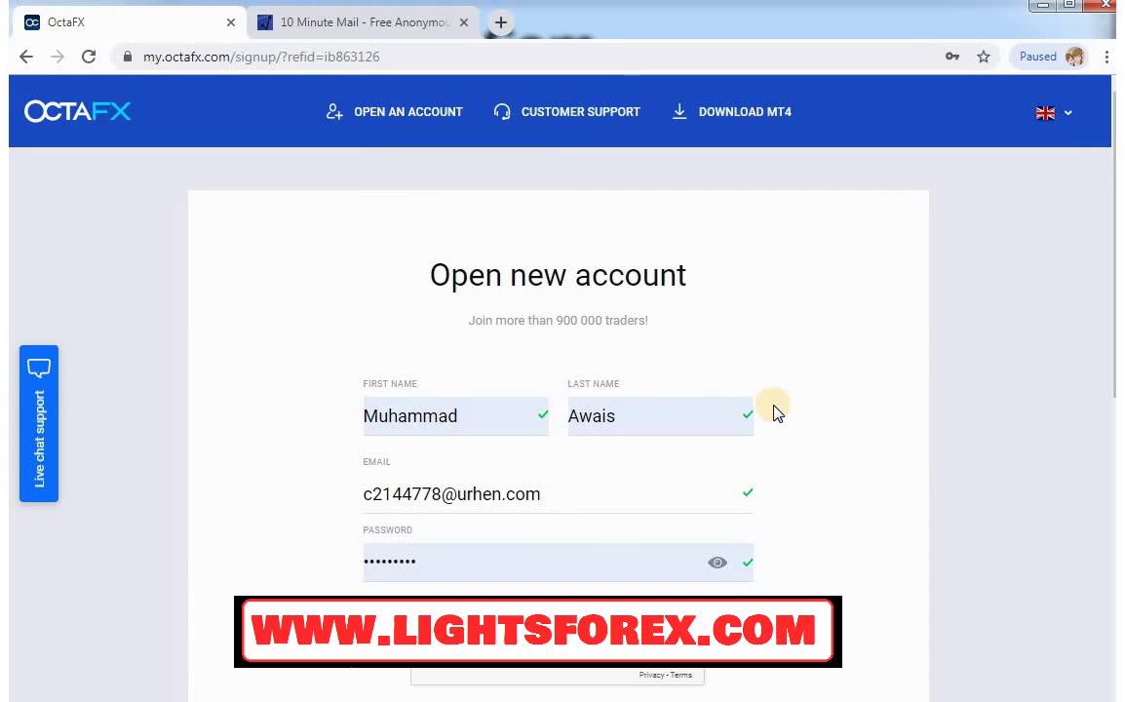
{"action": "left_click", "coordinate": [717, 565]}
{"action": "scroll", "coordinate": [594, 560], "scroll_direction": "down", "scroll_amount": 1}
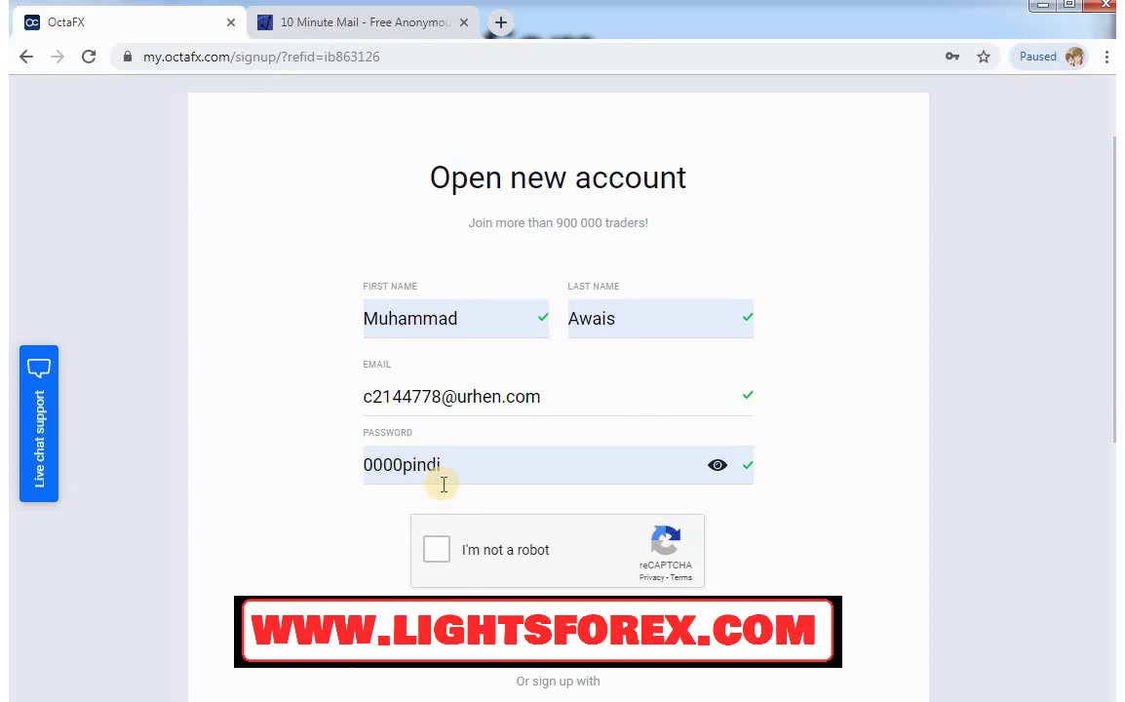
{"action": "left_click_drag", "start_coordinate": [551, 397], "coordinate": [361, 396]}
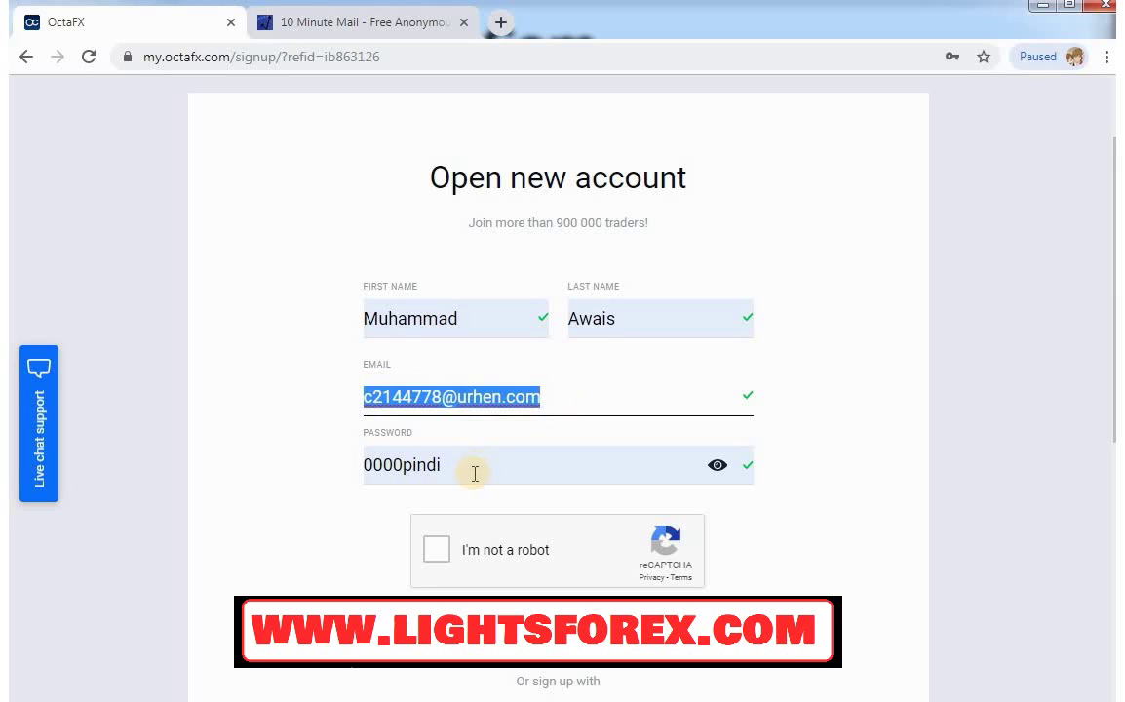
{"action": "left_click", "coordinate": [322, 522]}
Step: Complete the "I'm not a robot" check and submit the form to open the OctaFX account
{"action": "left_click", "coordinate": [439, 552]}
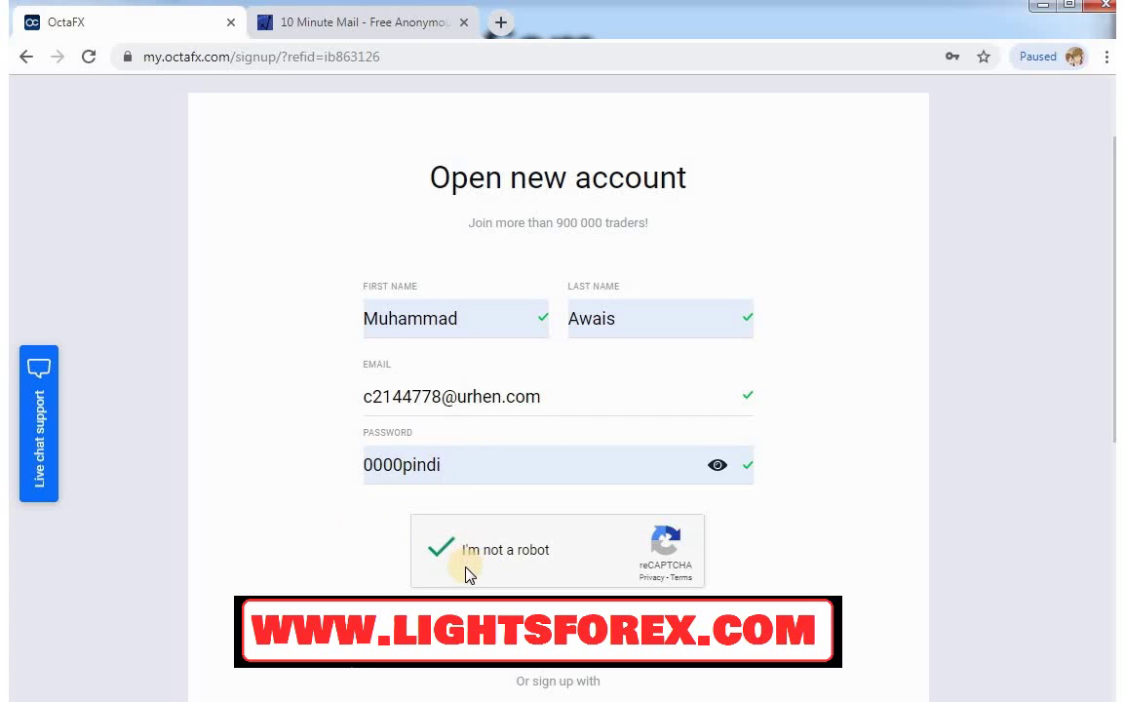
{"action": "scroll", "coordinate": [568, 572], "scroll_direction": "down", "scroll_amount": 1}
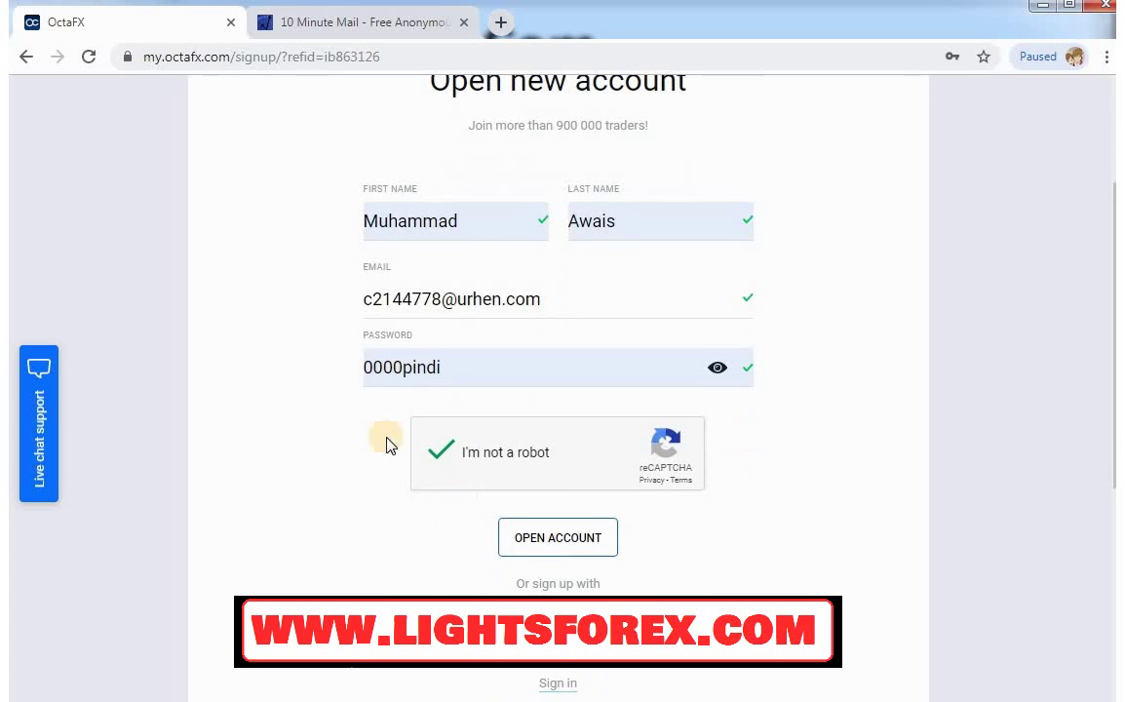
{"action": "left_click", "coordinate": [551, 541]}
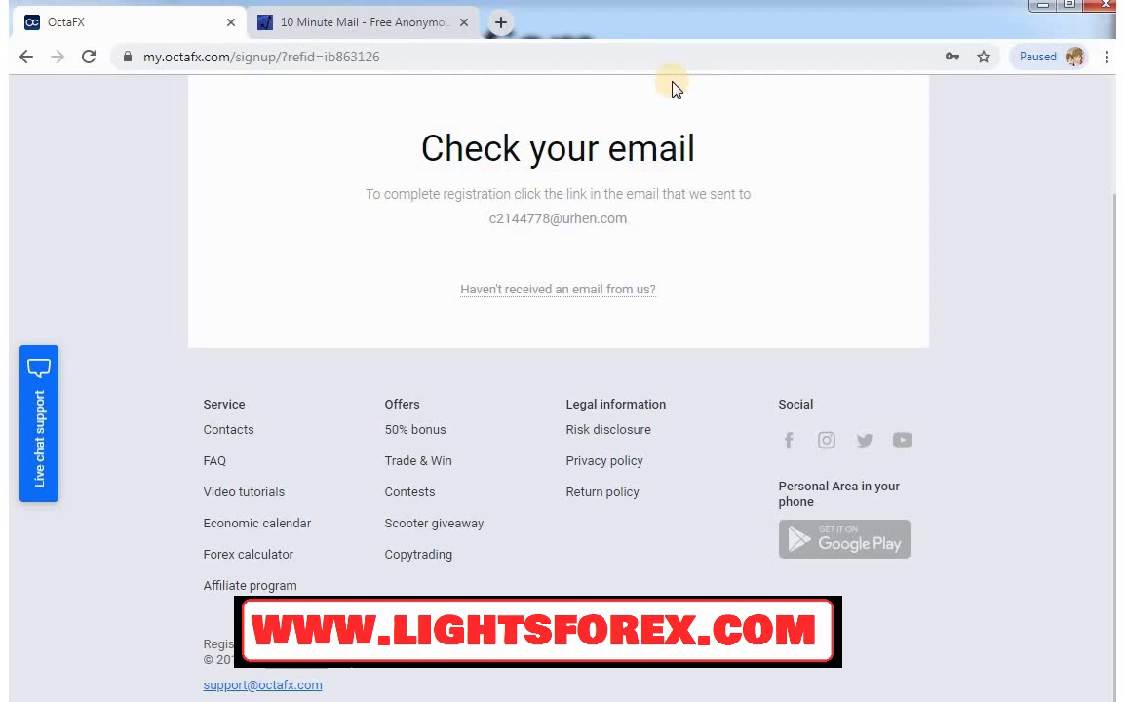
Step: Check the temporary inbox for the confirmation e-mail and view OctaFX's help under "Haven't received an email from us?"
{"action": "left_click", "coordinate": [422, 20]}
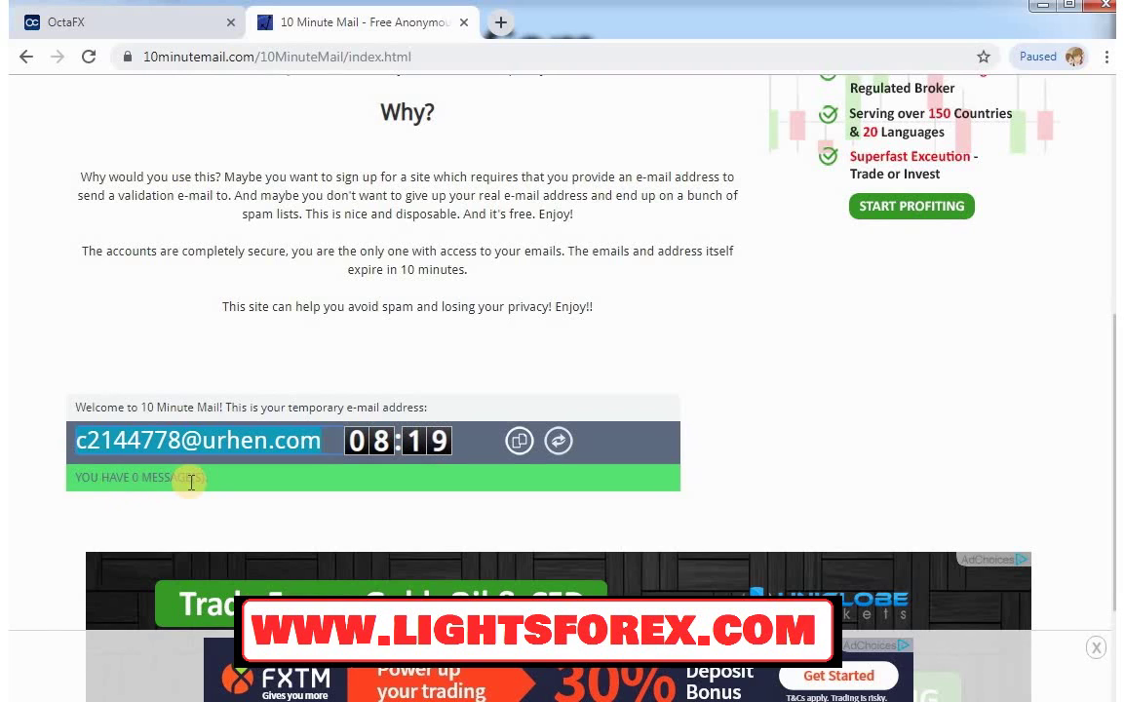
{"action": "left_click", "coordinate": [148, 24]}
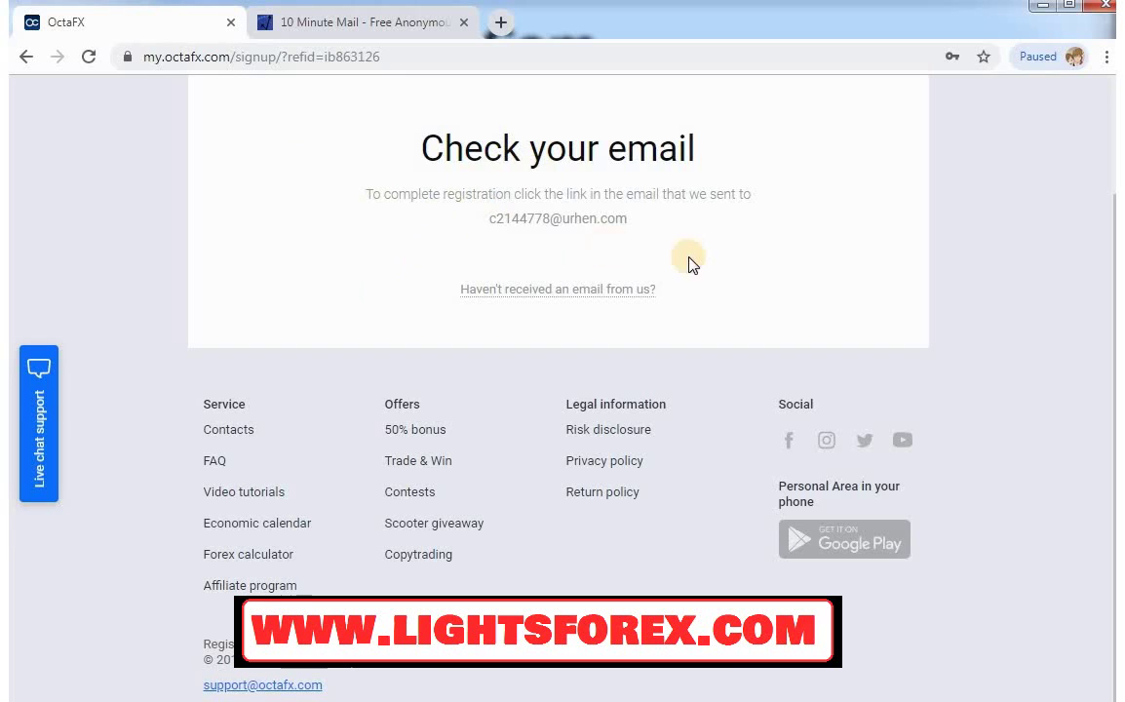
{"action": "scroll", "coordinate": [674, 263], "scroll_direction": "up", "scroll_amount": 1}
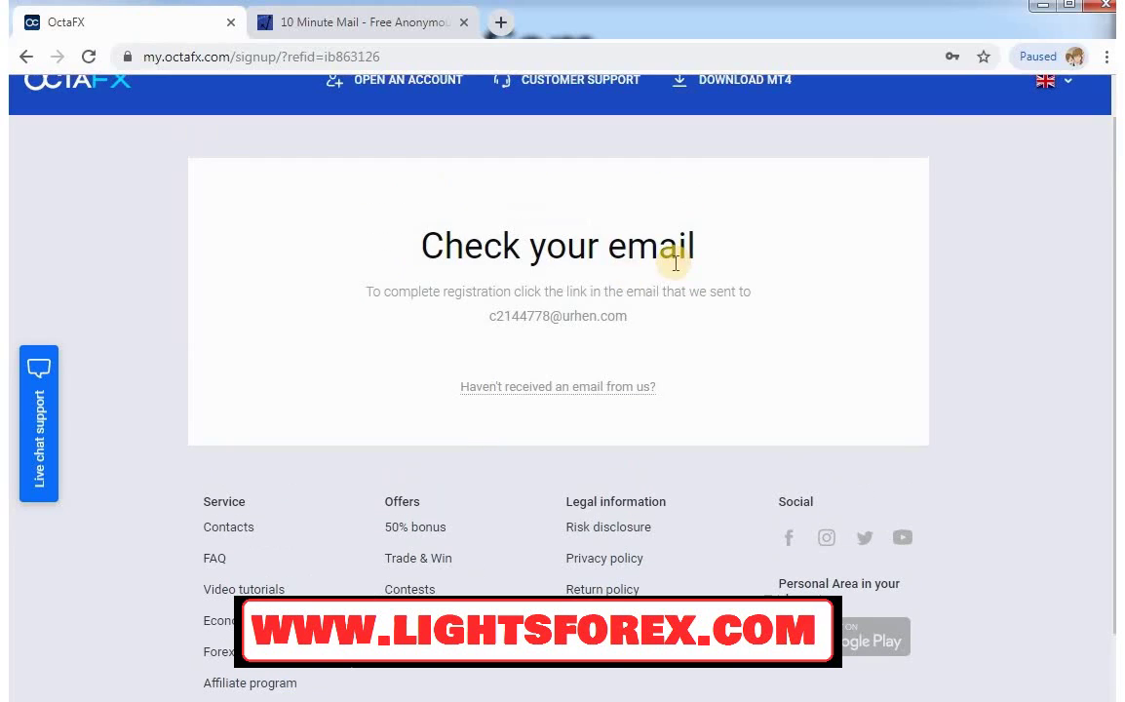
{"action": "left_click", "coordinate": [546, 388]}
{"action": "scroll", "coordinate": [553, 399], "scroll_direction": "down", "scroll_amount": 2}
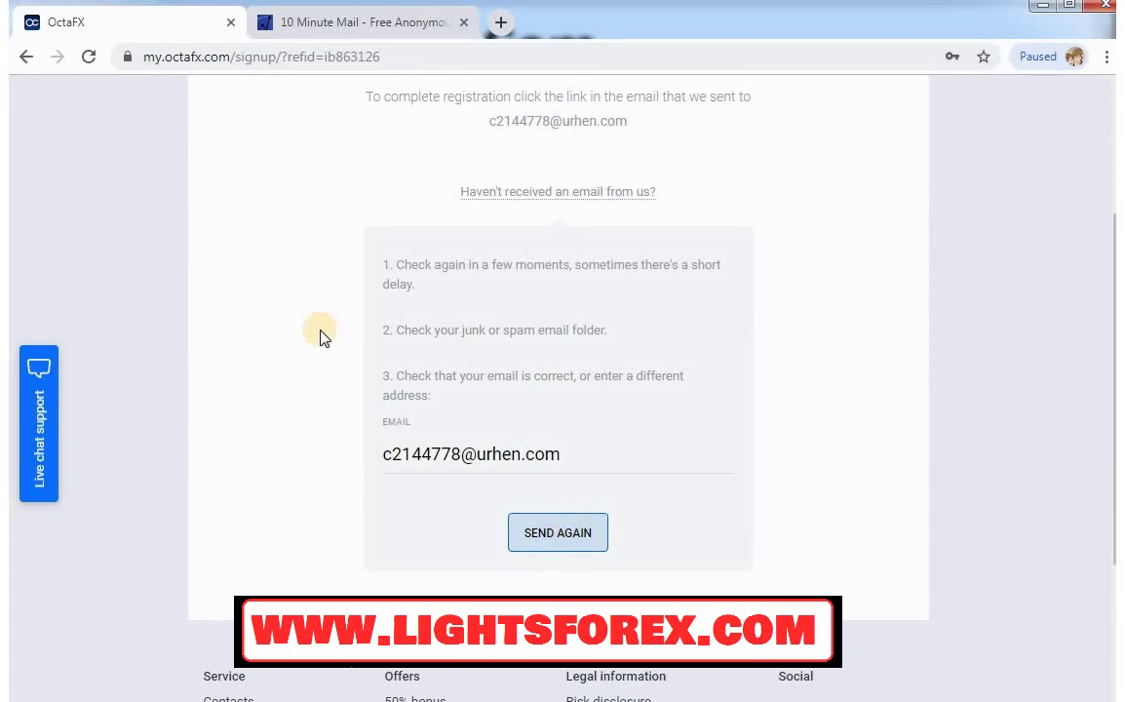
{"action": "left_click", "coordinate": [328, 32]}
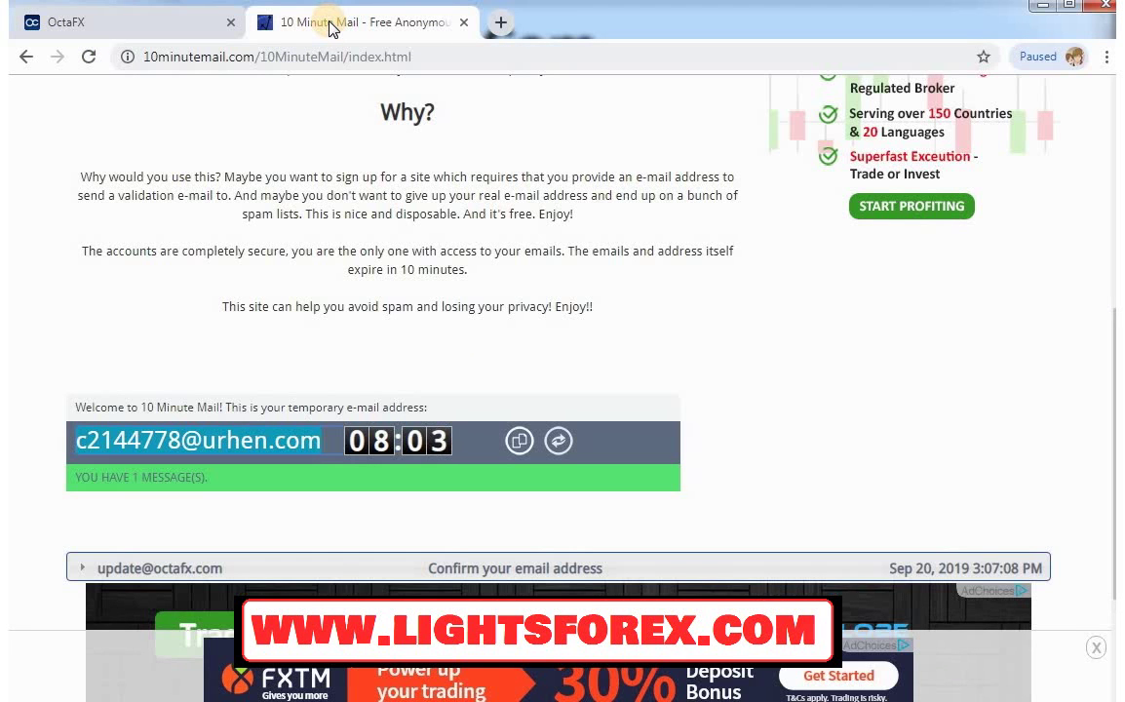
{"action": "left_click", "coordinate": [156, 35]}
{"action": "scroll", "coordinate": [462, 278], "scroll_direction": "down", "scroll_amount": 1}
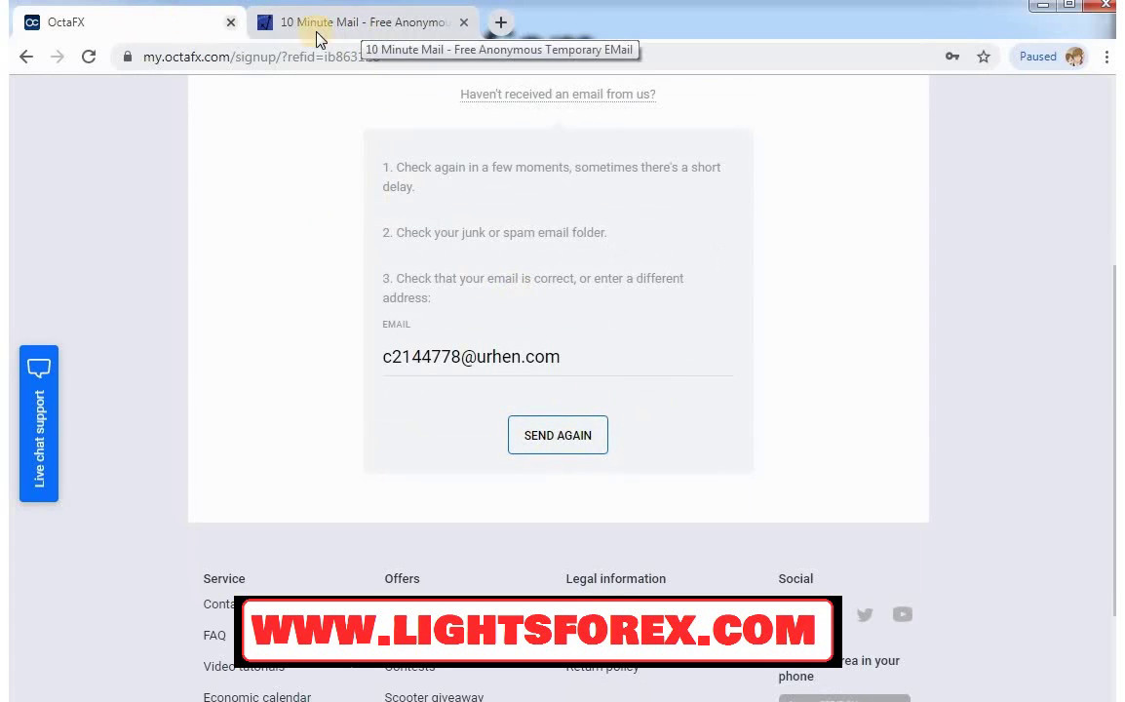
Step: Open OctaFX's "Confirm your email address" message in the 10 Minute Mail inbox and go through its content
{"action": "left_click", "coordinate": [349, 21]}
{"action": "scroll", "coordinate": [526, 368], "scroll_direction": "down", "scroll_amount": 1}
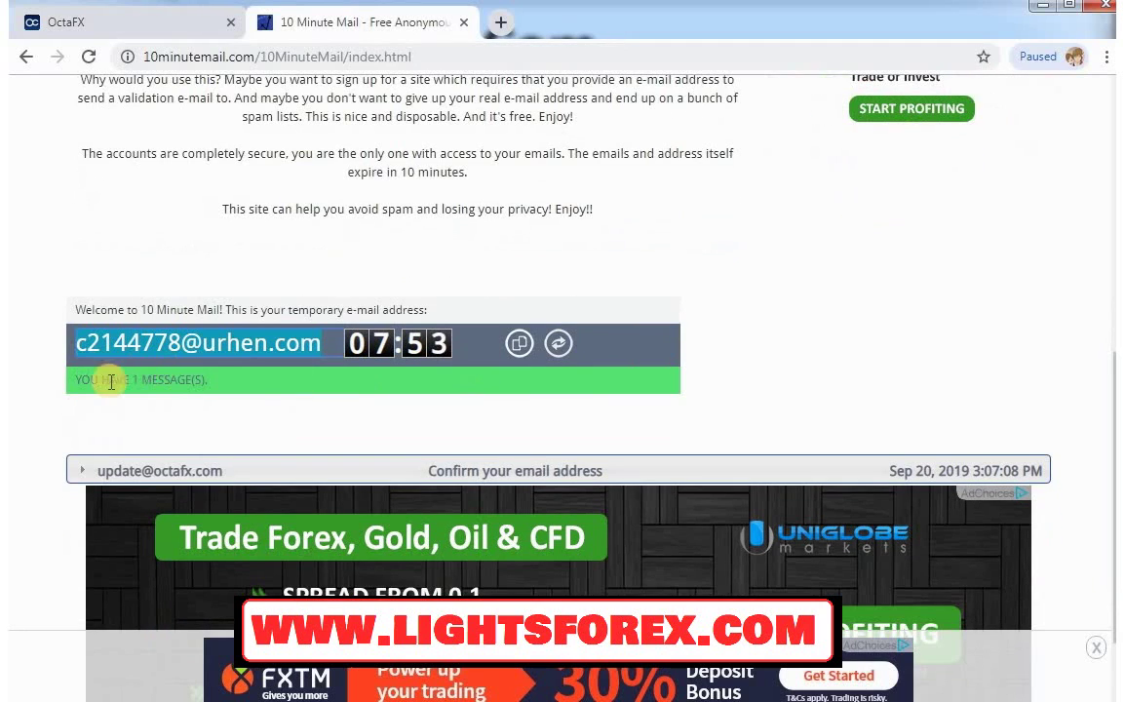
{"action": "scroll", "coordinate": [390, 387], "scroll_direction": "down", "scroll_amount": 1}
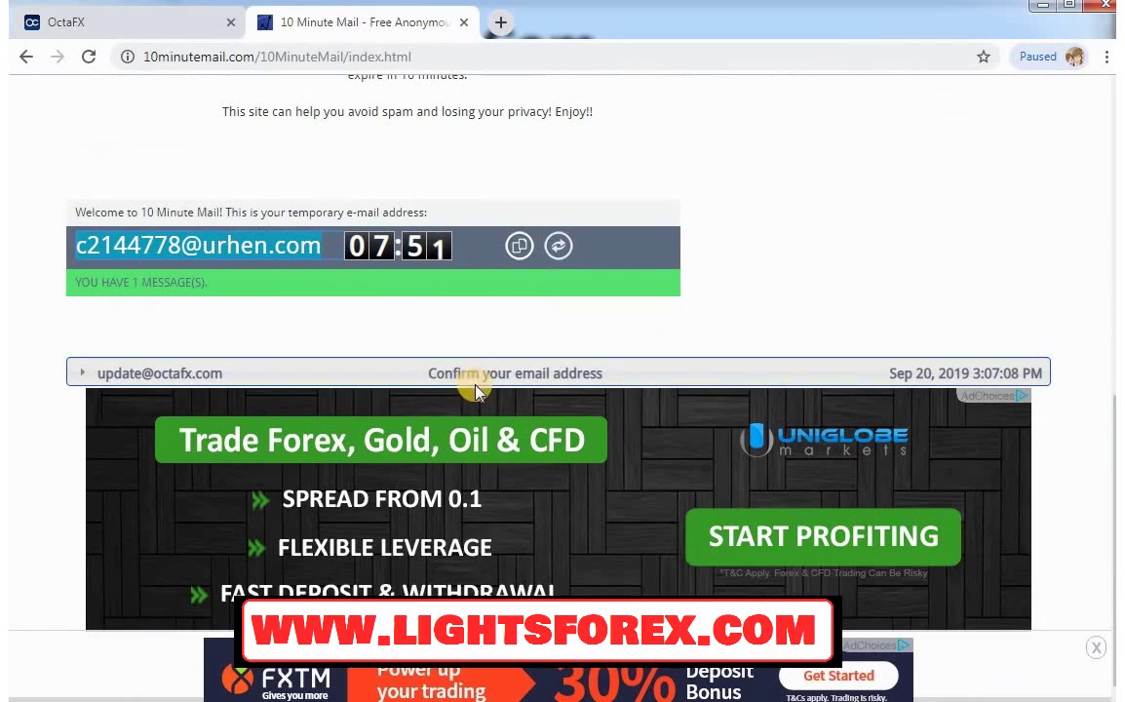
{"action": "left_click", "coordinate": [531, 375]}
{"action": "scroll", "coordinate": [644, 417], "scroll_direction": "down", "scroll_amount": 1}
{"action": "scroll", "coordinate": [660, 416], "scroll_direction": "down", "scroll_amount": 1}
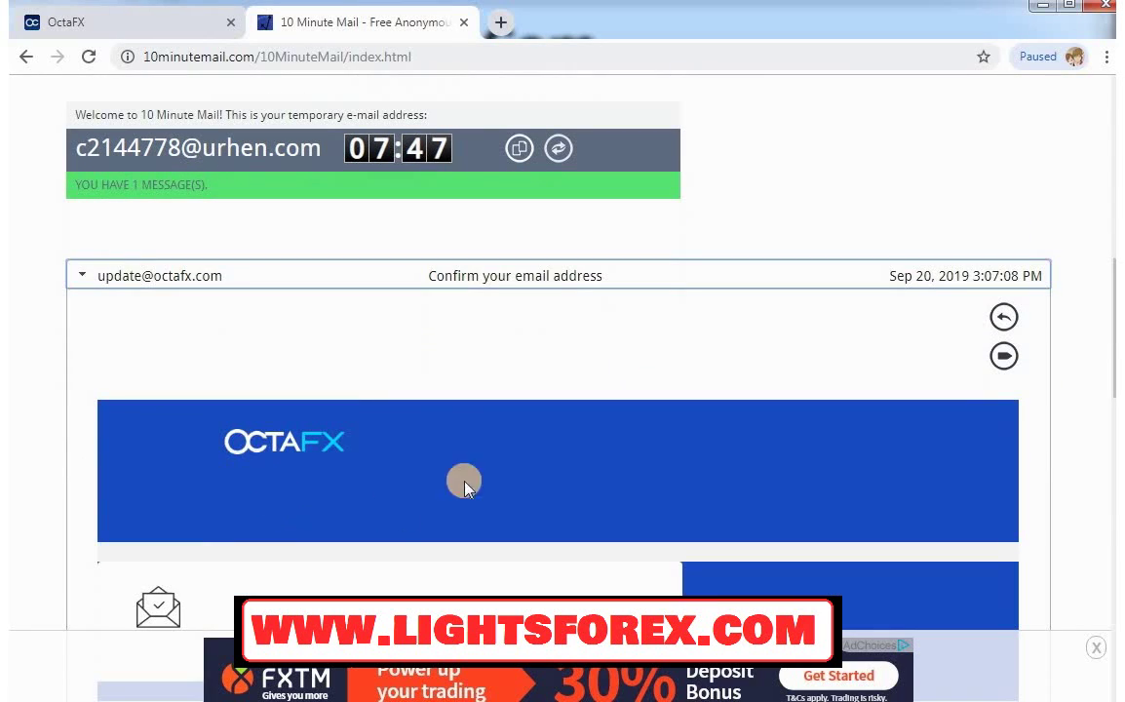
{"action": "scroll", "coordinate": [494, 435], "scroll_direction": "down", "scroll_amount": 3}
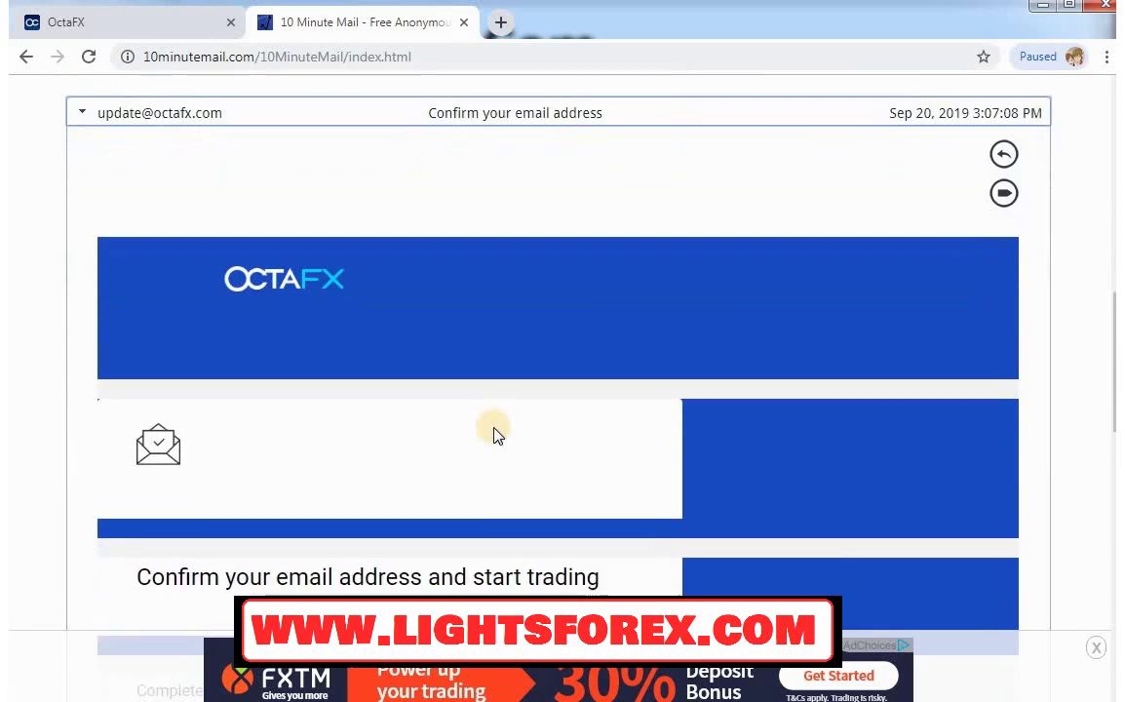
Step: Confirm the e-mail address from OctaFX's message to open the real account details form
{"action": "scroll", "coordinate": [631, 448], "scroll_direction": "down", "scroll_amount": 1}
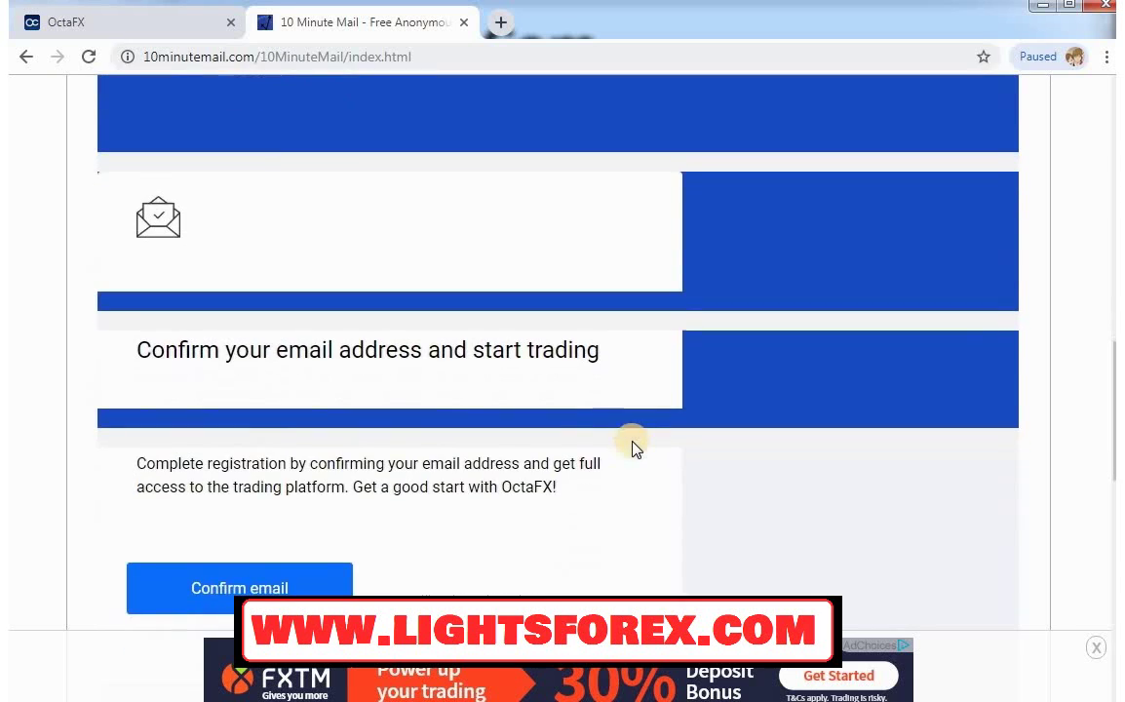
{"action": "scroll", "coordinate": [632, 447], "scroll_direction": "down", "scroll_amount": 1}
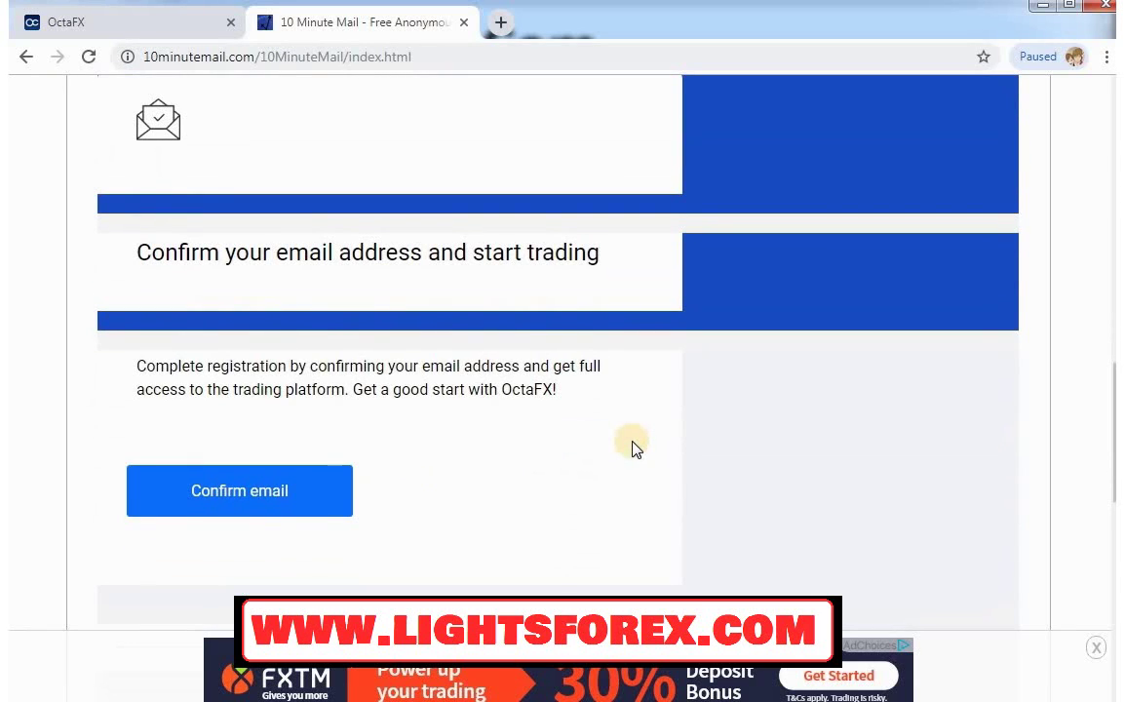
{"action": "left_click", "coordinate": [263, 497]}
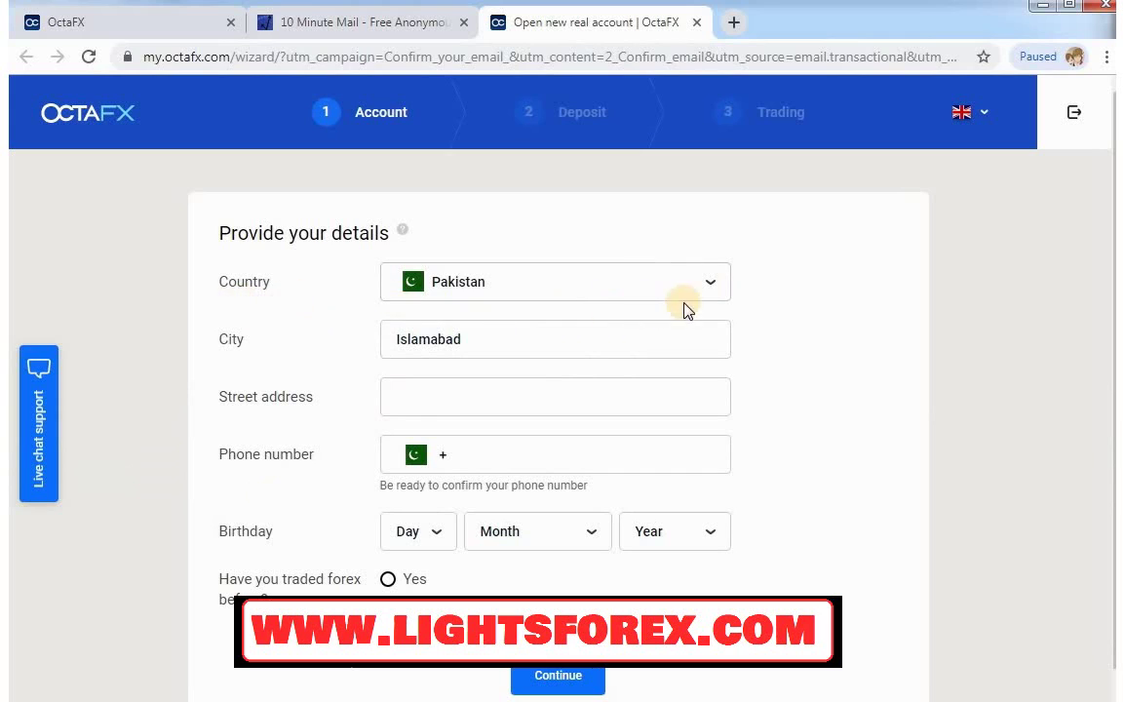
Step: Keep Pakistan as the country and fill in the city and street address from a saved address entry
{"action": "left_click", "coordinate": [714, 283]}
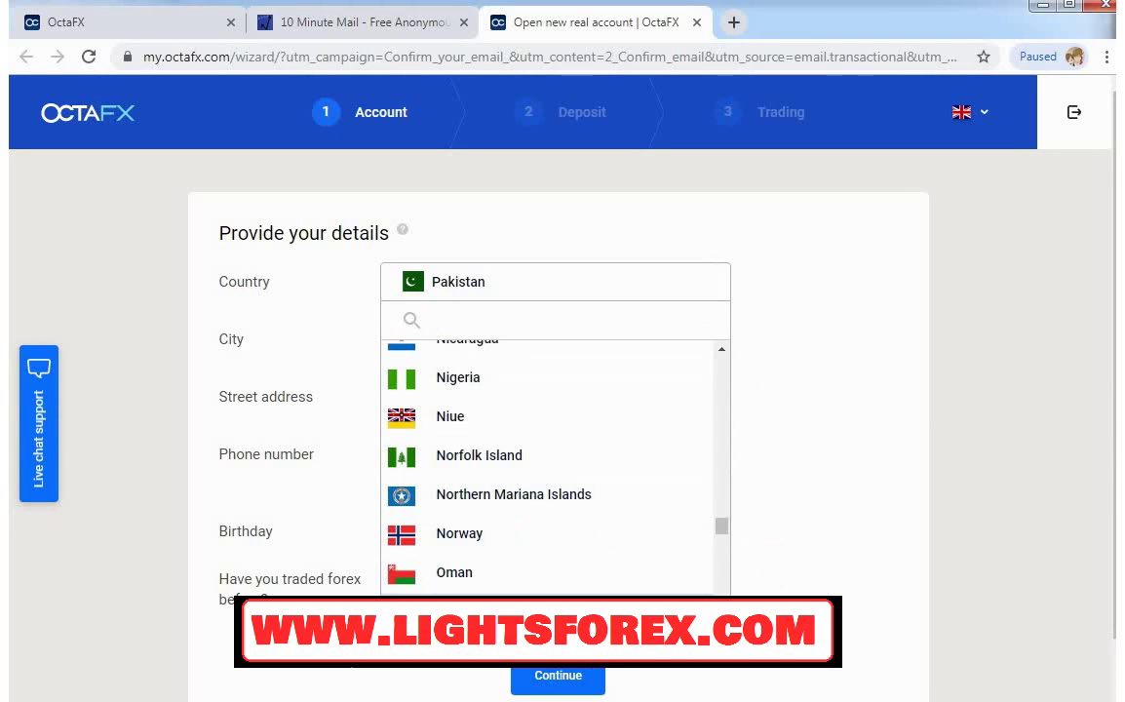
{"action": "left_click", "coordinate": [371, 299]}
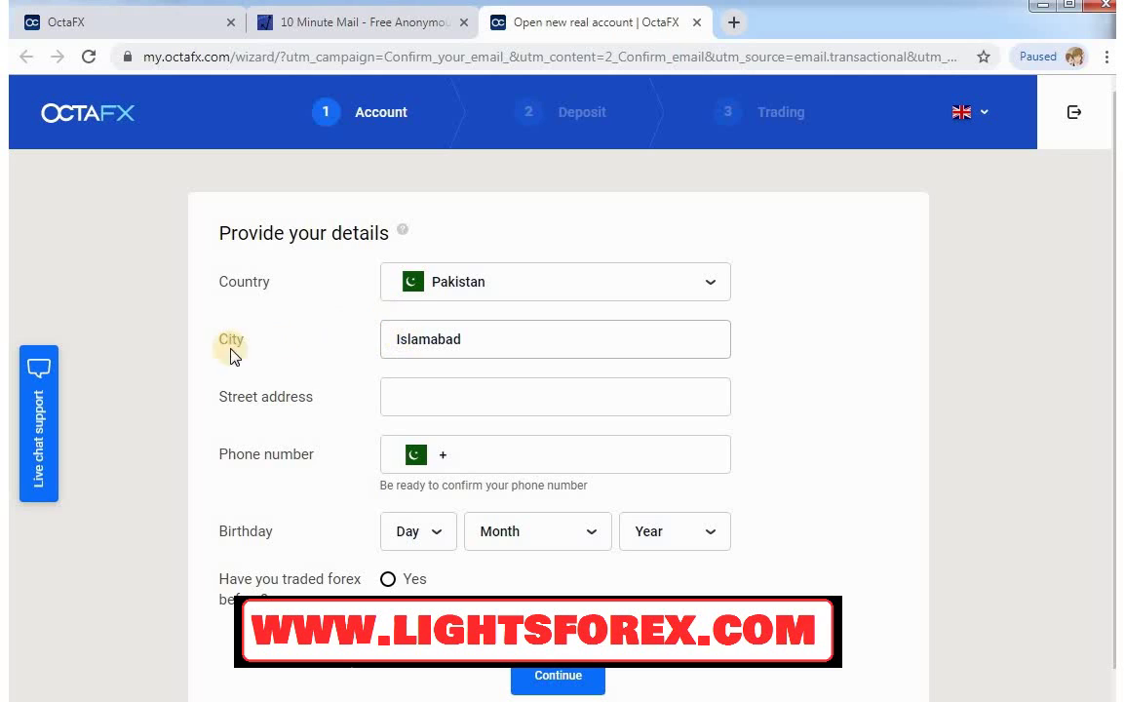
{"action": "left_click", "coordinate": [437, 407]}
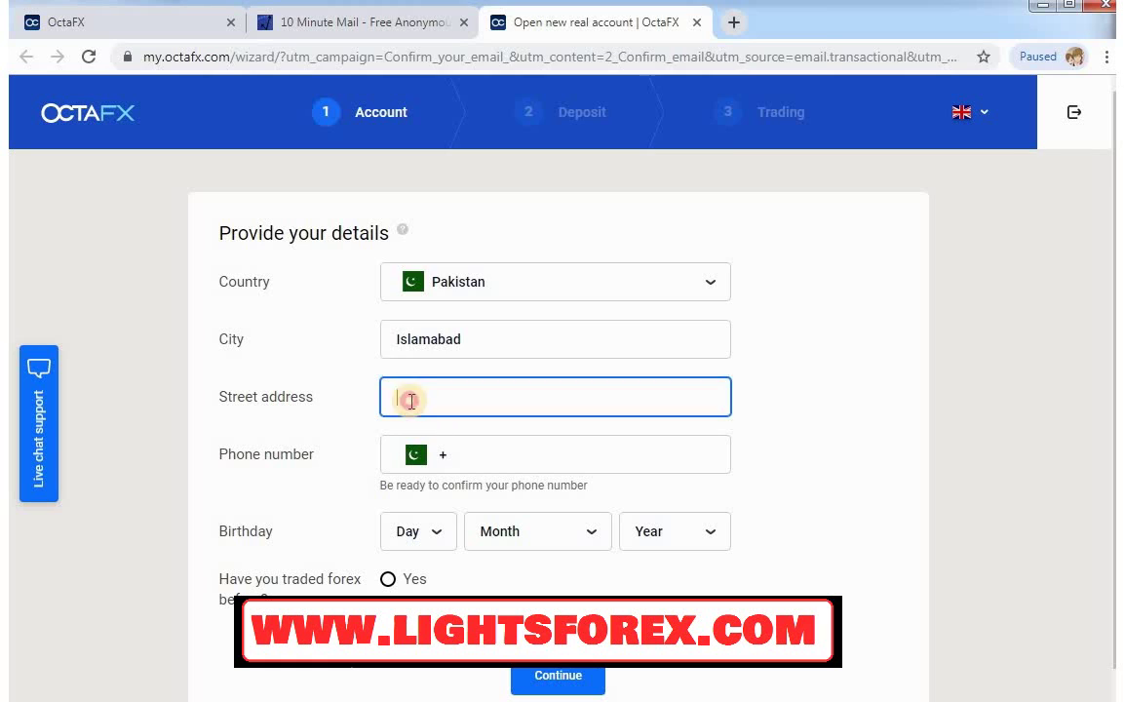
{"action": "left_click", "coordinate": [402, 397]}
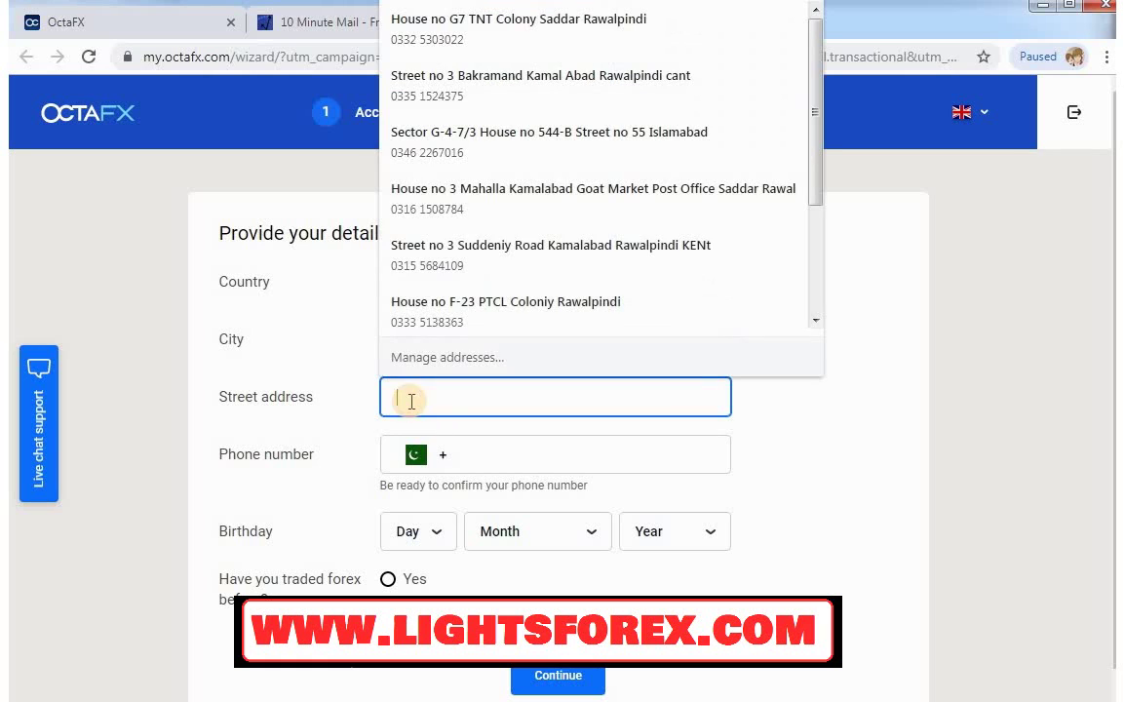
{"action": "left_click", "coordinate": [439, 307]}
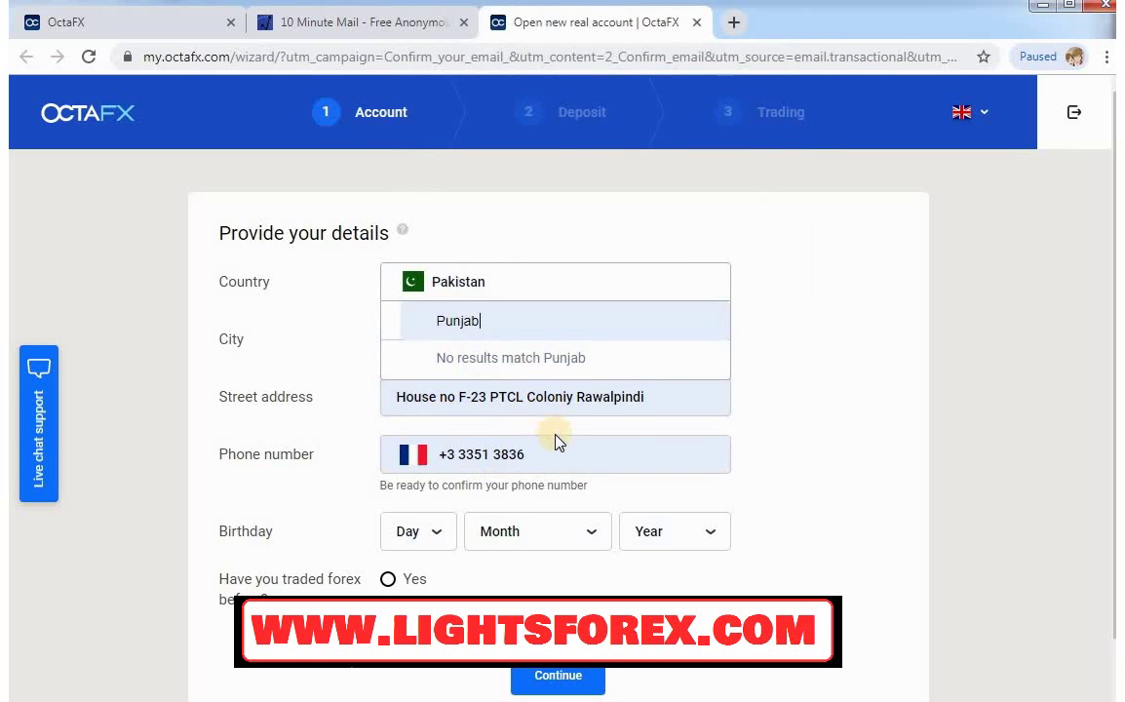
Step: Replace the phone number in the details form with the saved number that starts with Pakistan's country code
{"action": "left_click", "coordinate": [528, 456]}
{"action": "key", "text": "BackSpace"}
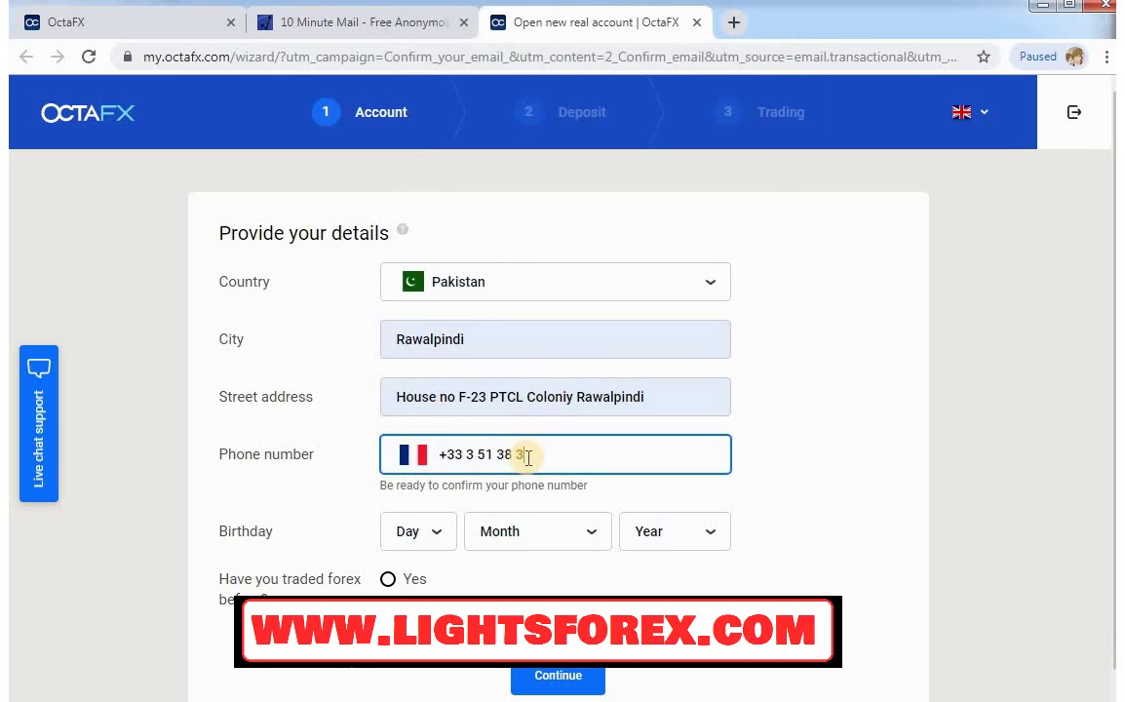
{"action": "key", "text": "BackSpace"}
{"action": "key", "text": "BackSpace"}
{"action": "key", "text": "BackSpace"}
{"action": "key", "text": "BackSpace"}
{"action": "key", "text": "BackSpace"}
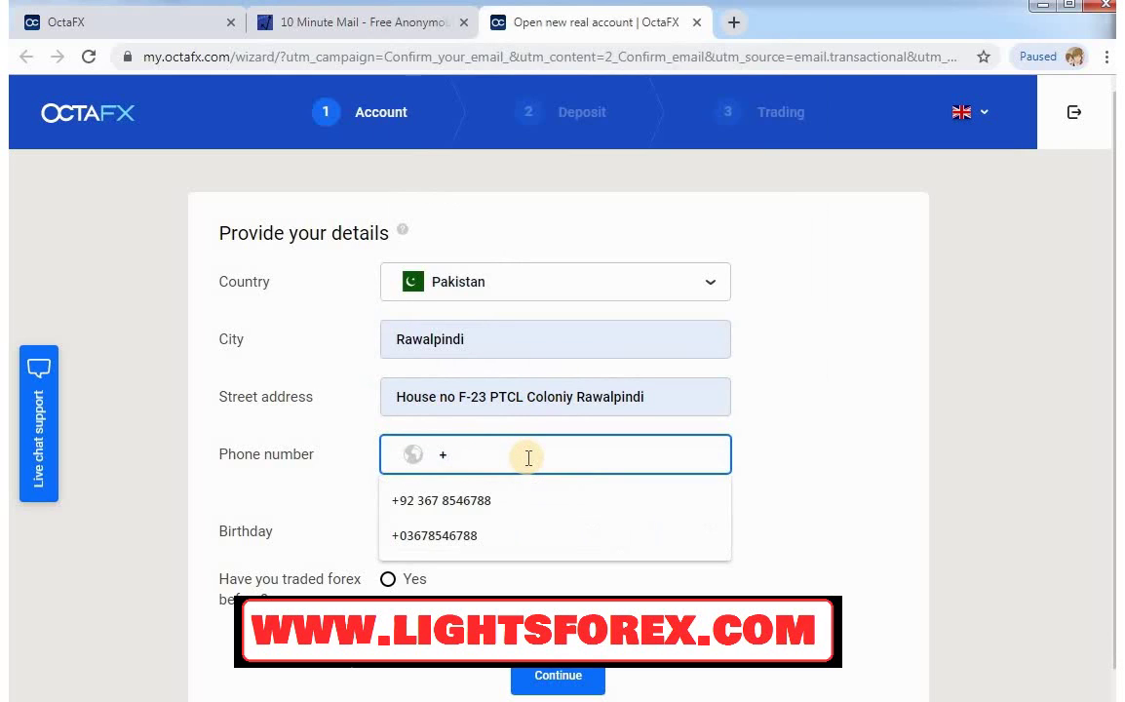
{"action": "type", "text": "9"}
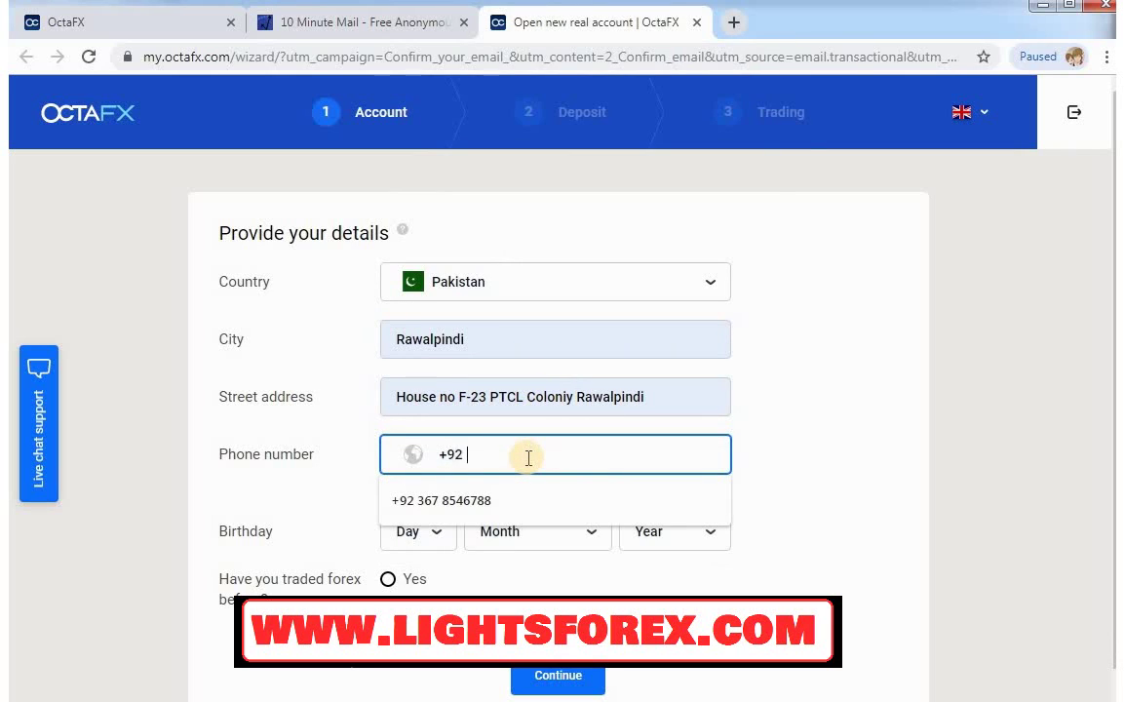
{"action": "type", "text": "2"}
{"action": "left_click", "coordinate": [476, 501]}
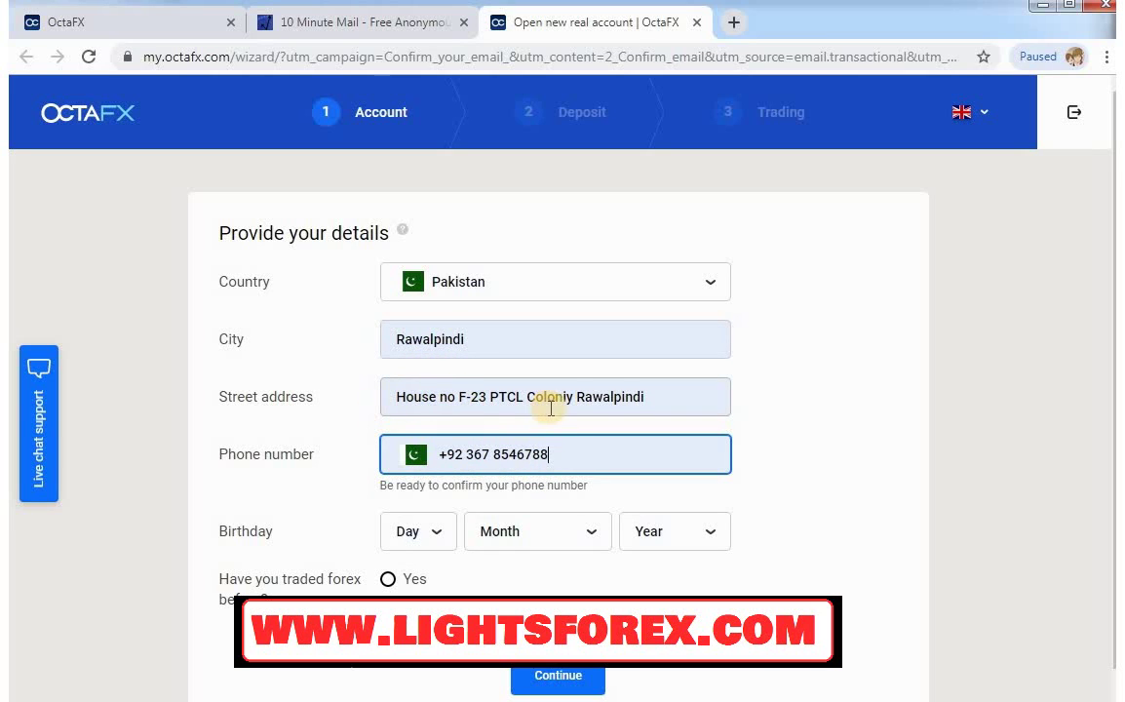
Step: Set the day, month and year of the account holder's birthday
{"action": "scroll", "coordinate": [551, 410], "scroll_direction": "down", "scroll_amount": 1}
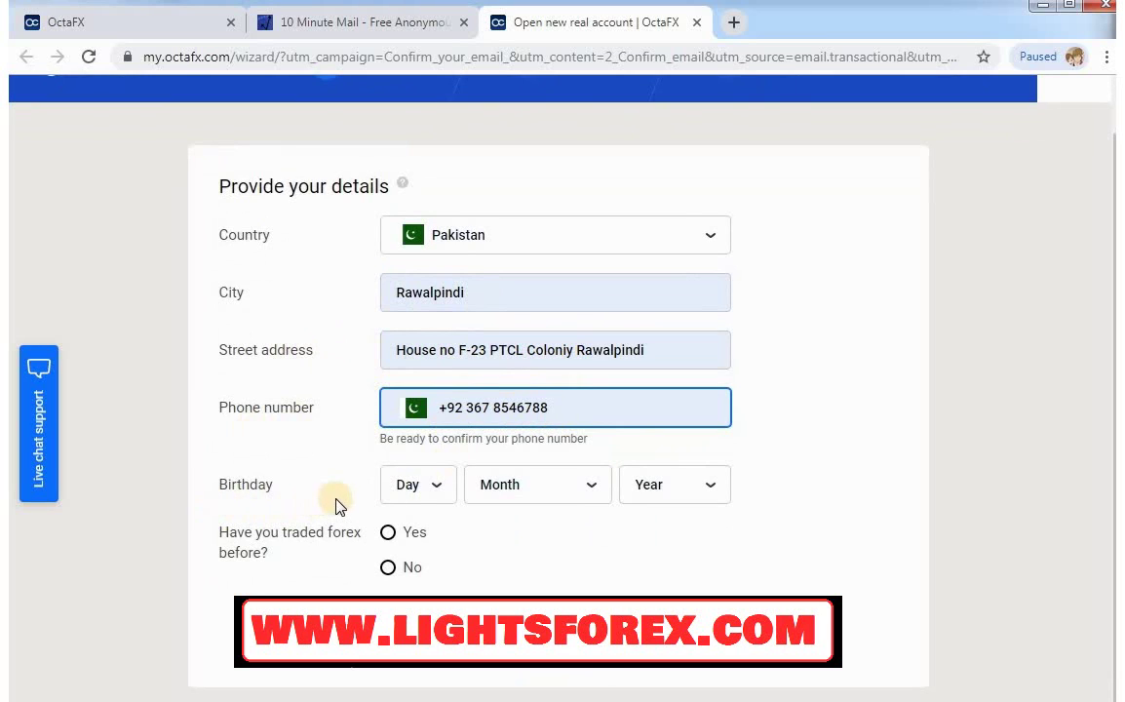
{"action": "left_click", "coordinate": [431, 492]}
{"action": "left_click", "coordinate": [417, 558]}
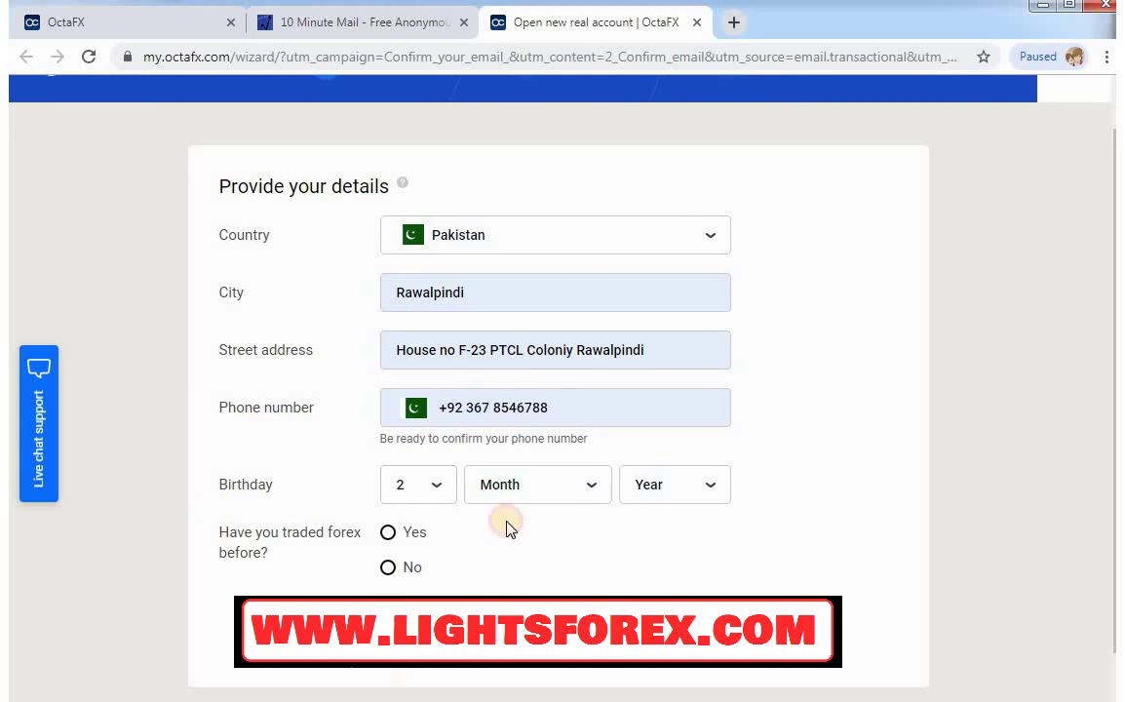
{"action": "left_click", "coordinate": [577, 492]}
{"action": "left_click", "coordinate": [542, 562]}
{"action": "left_click", "coordinate": [672, 495]}
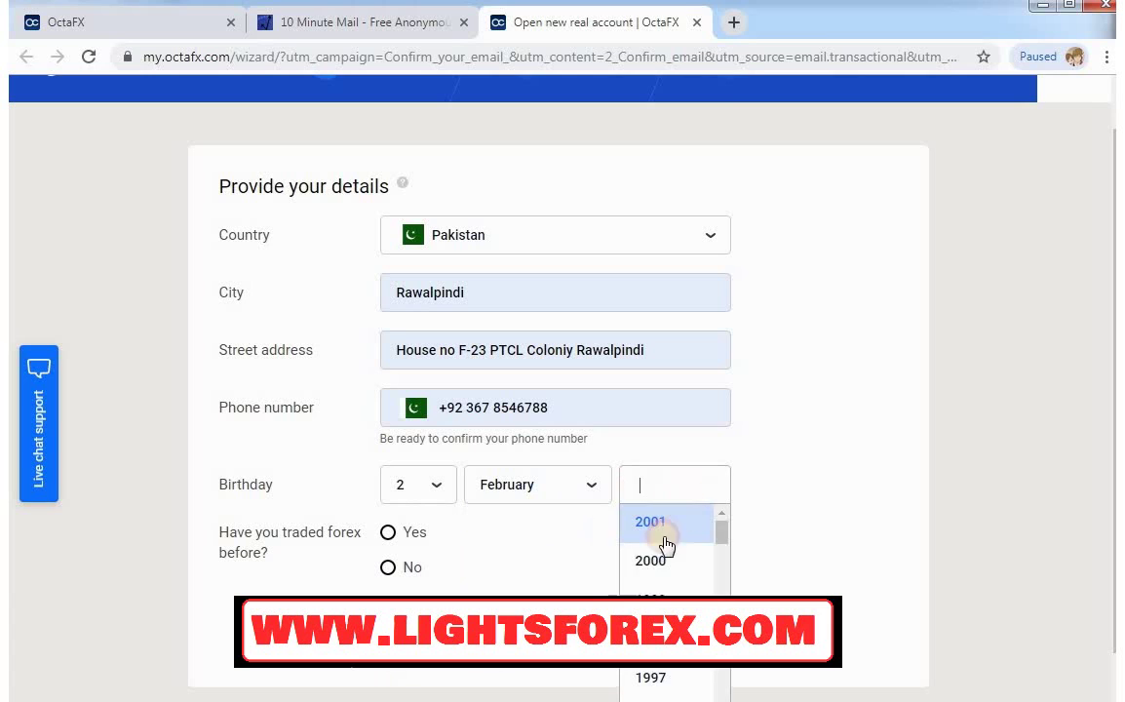
{"action": "left_click", "coordinate": [667, 558]}
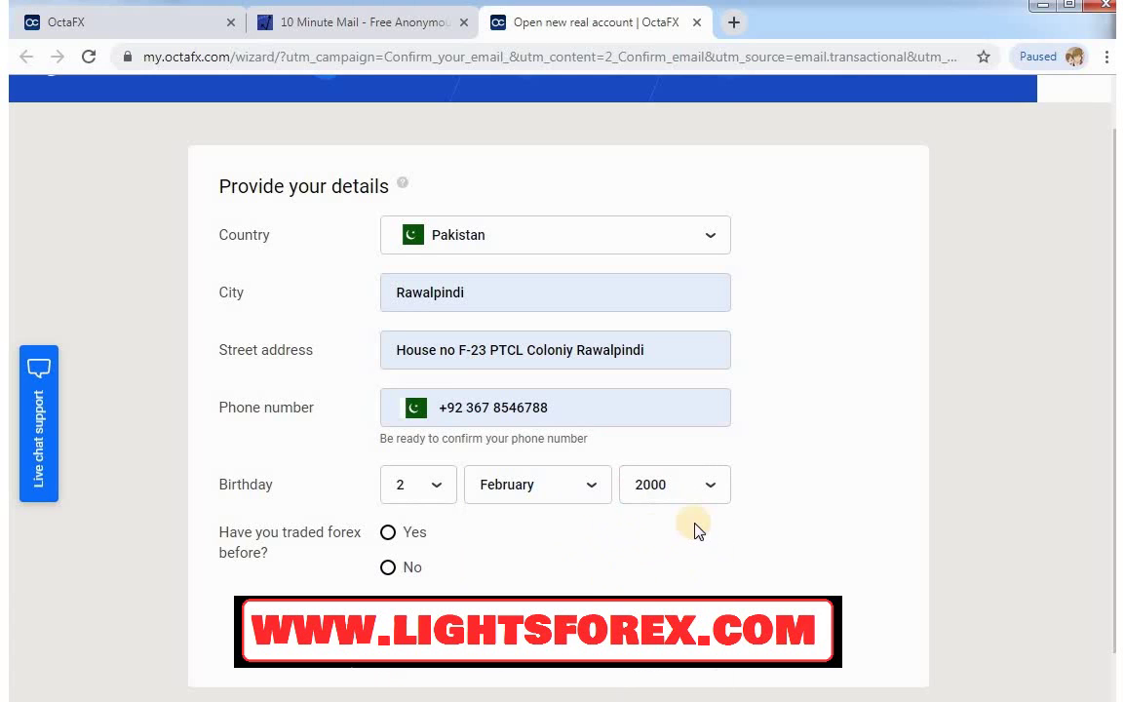
Step: Answer Yes to having traded forex before and continue to the choice of account platform and parameters
{"action": "scroll", "coordinate": [694, 531], "scroll_direction": "down", "scroll_amount": 1}
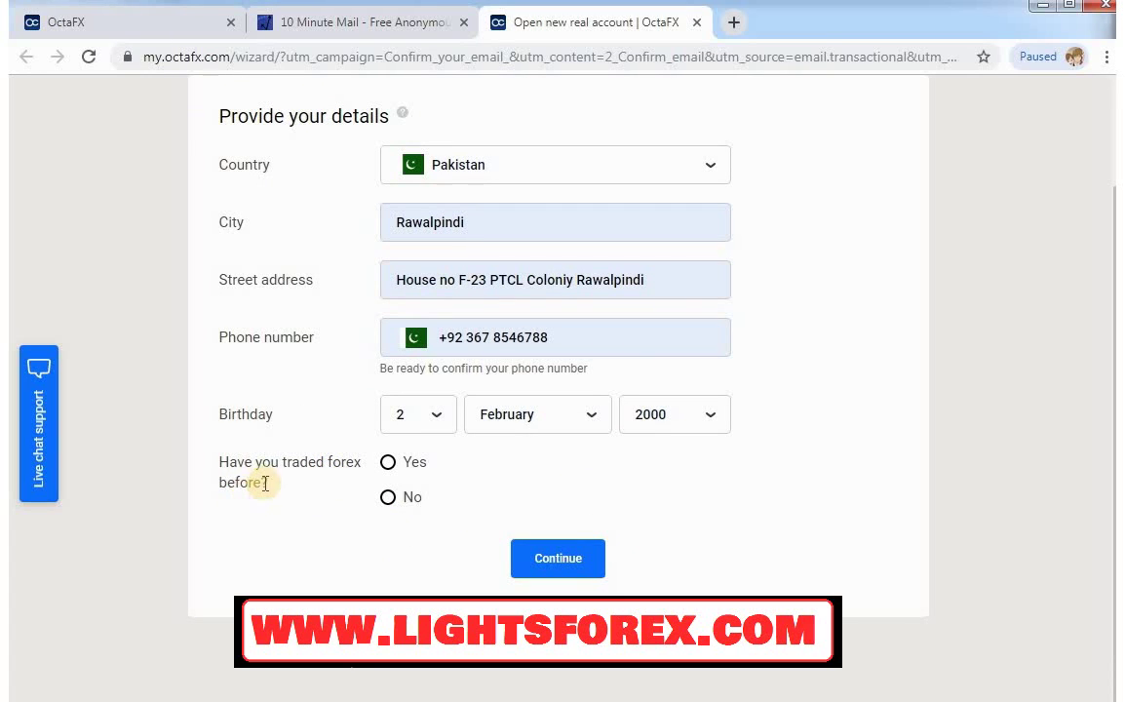
{"action": "left_click", "coordinate": [388, 463]}
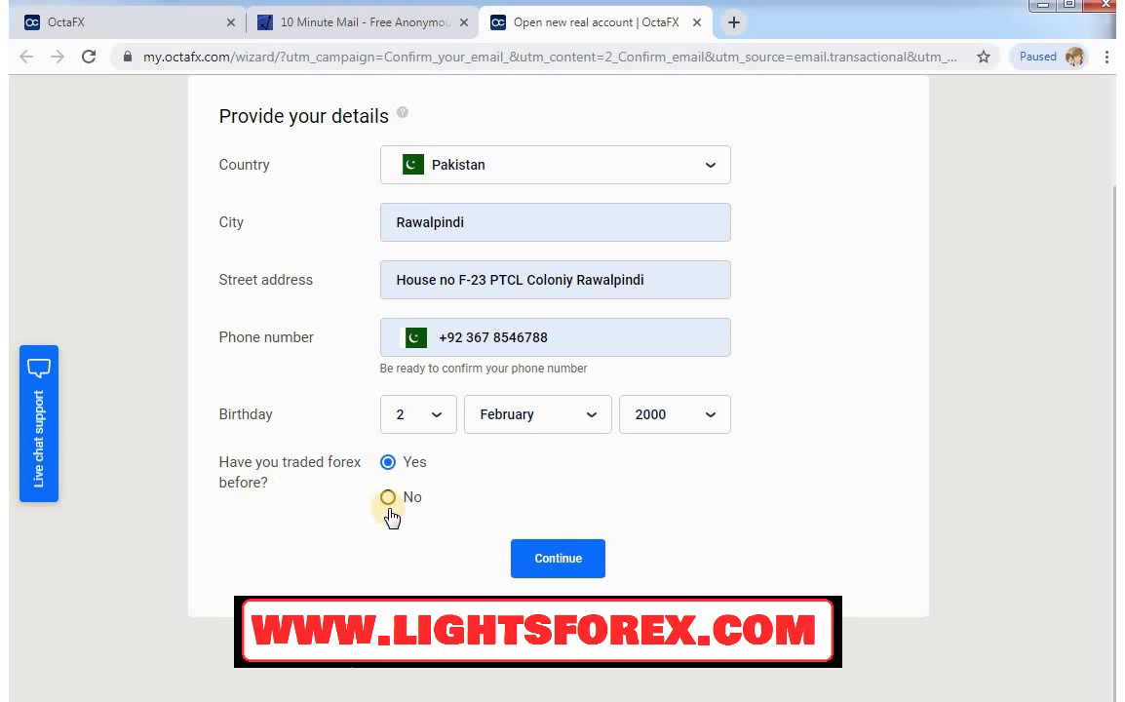
{"action": "left_click", "coordinate": [570, 564]}
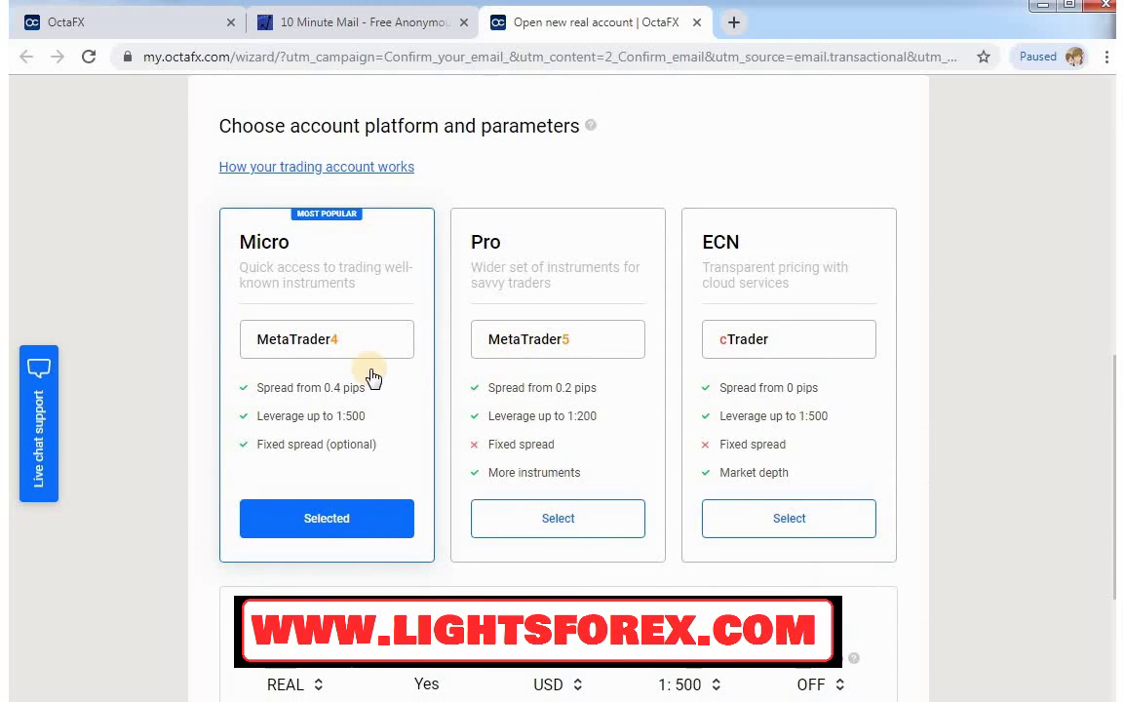
Step: Keep the Micro MetaTrader 4 real account, opt in to the Supercharged 2 contest and start filling in the contest nickname
{"action": "scroll", "coordinate": [409, 341], "scroll_direction": "down", "scroll_amount": 1}
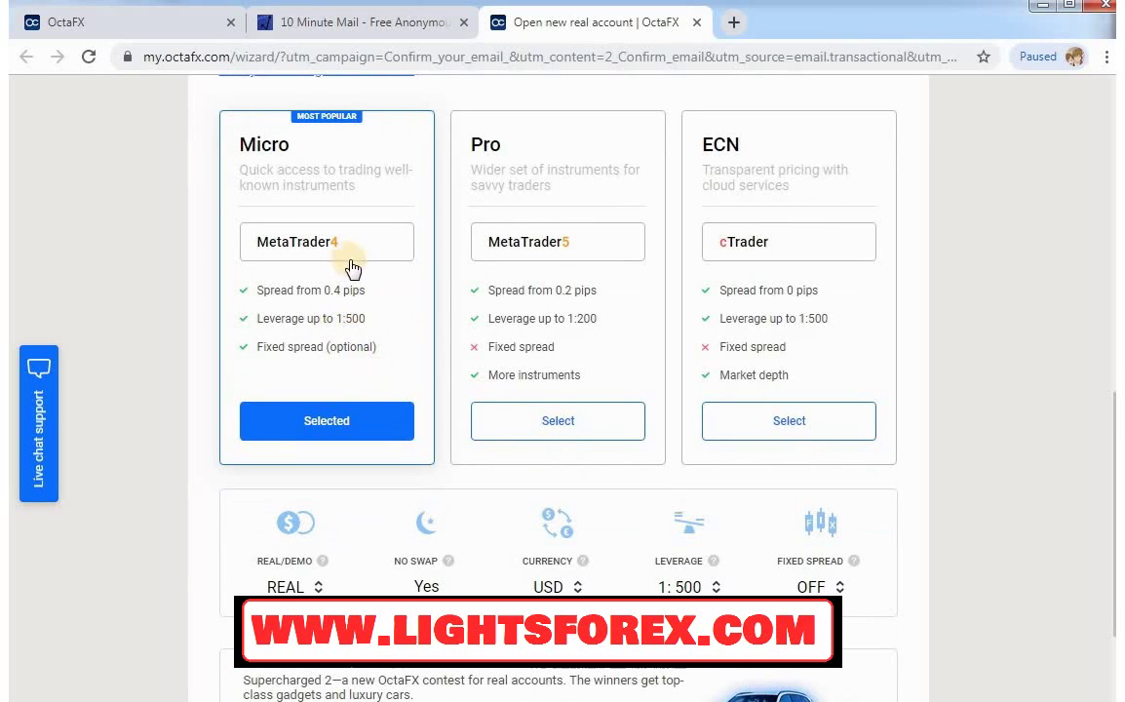
{"action": "left_click", "coordinate": [755, 421]}
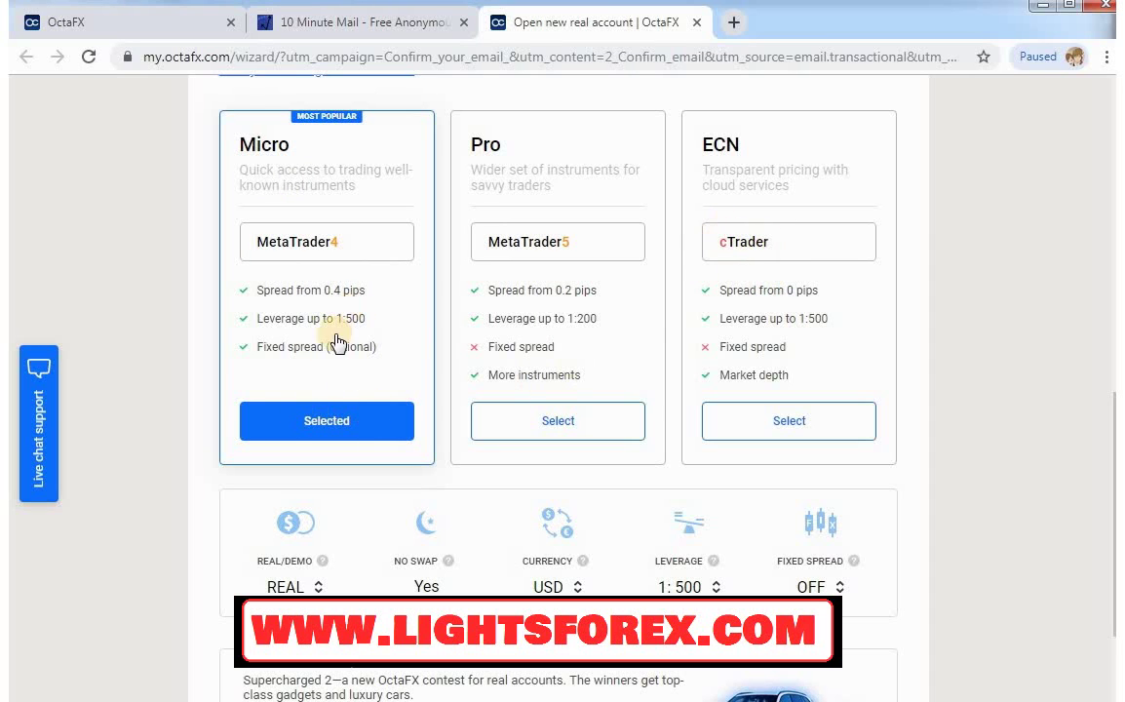
{"action": "scroll", "coordinate": [361, 390], "scroll_direction": "down", "scroll_amount": 1}
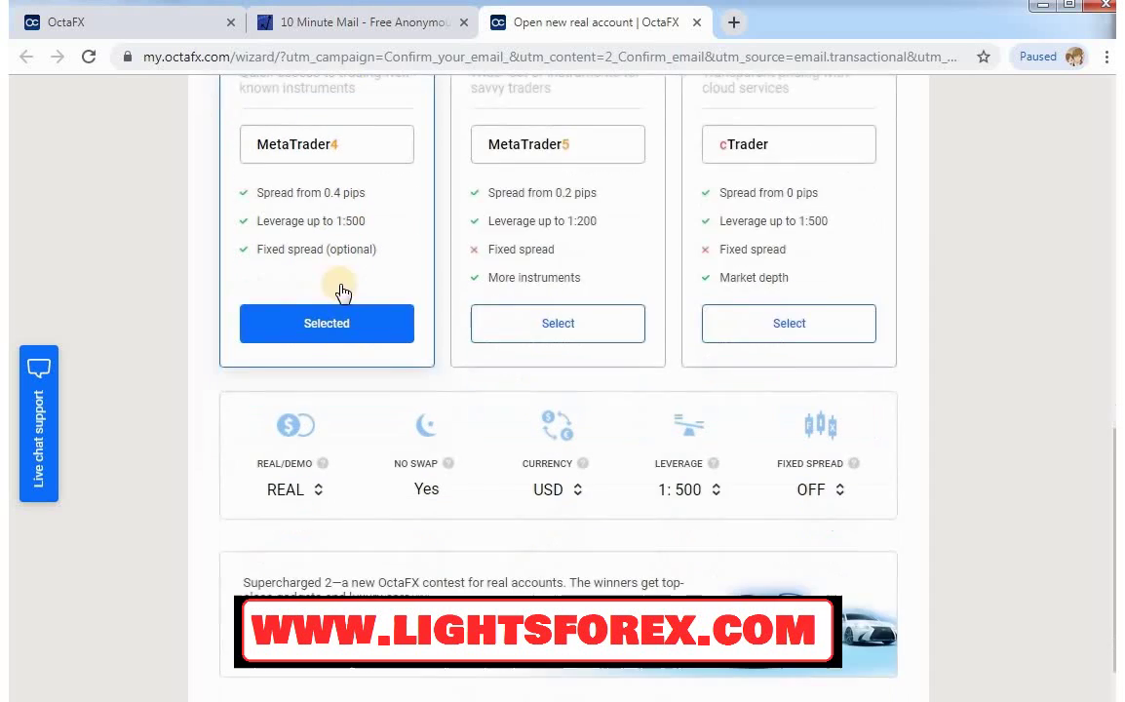
{"action": "scroll", "coordinate": [337, 332], "scroll_direction": "down", "scroll_amount": 1}
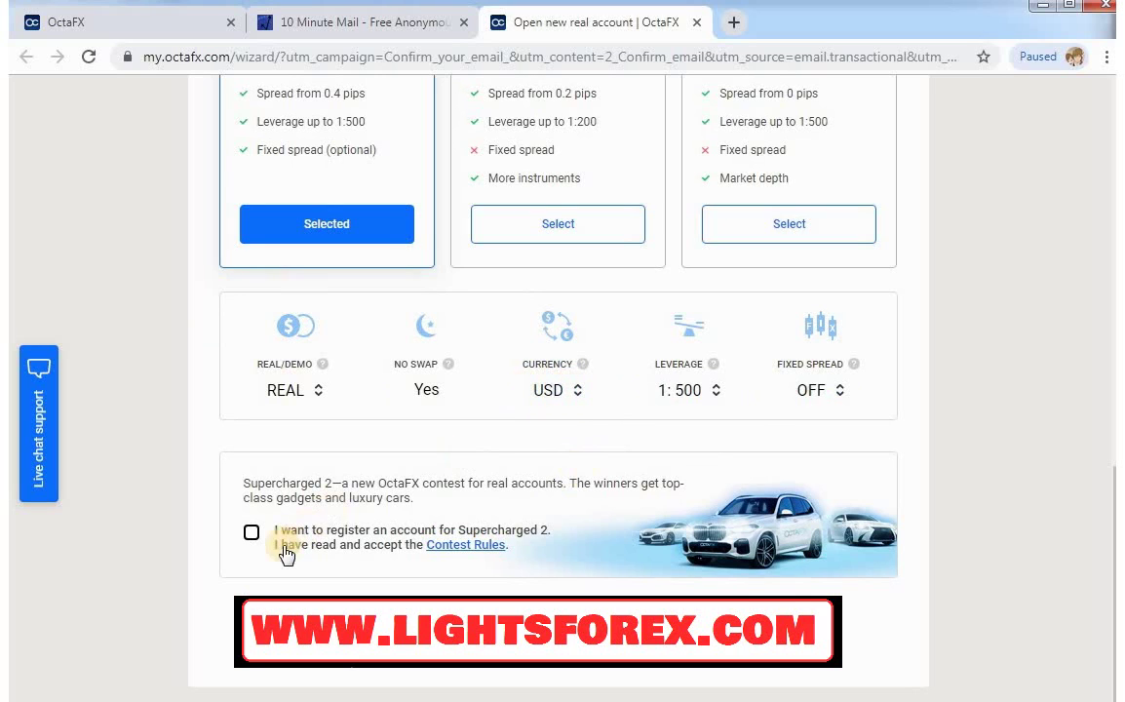
{"action": "left_click", "coordinate": [252, 533]}
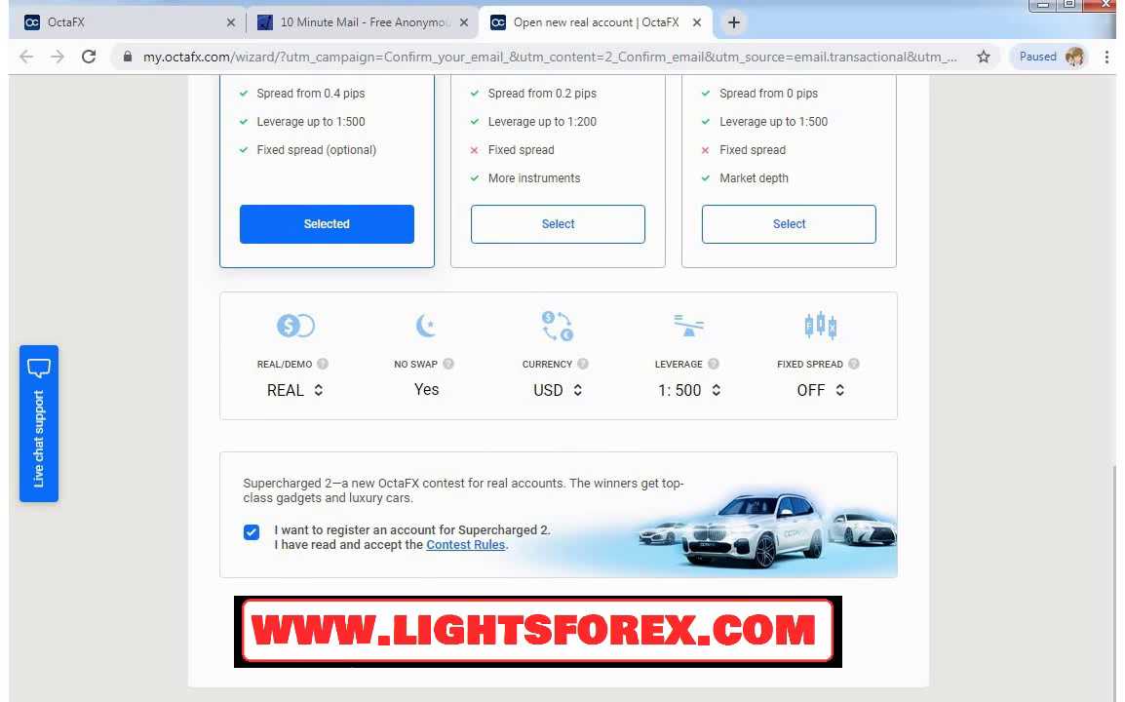
{"action": "scroll", "coordinate": [658, 546], "scroll_direction": "down", "scroll_amount": 4}
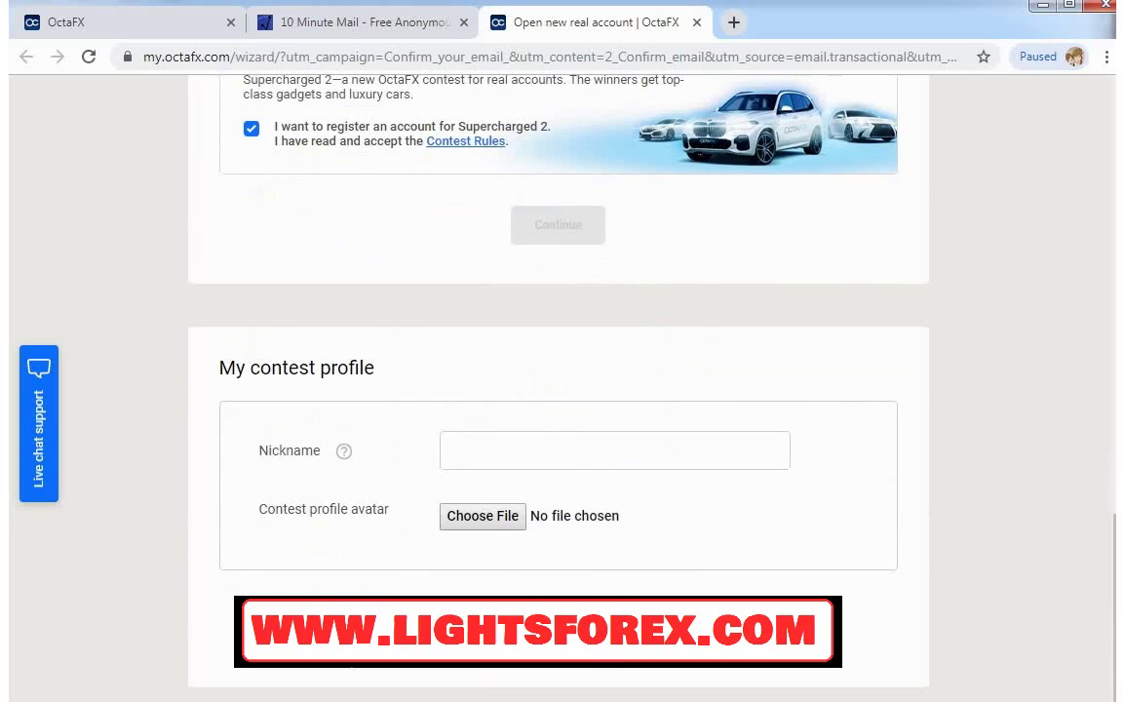
{"action": "left_click", "coordinate": [484, 454]}
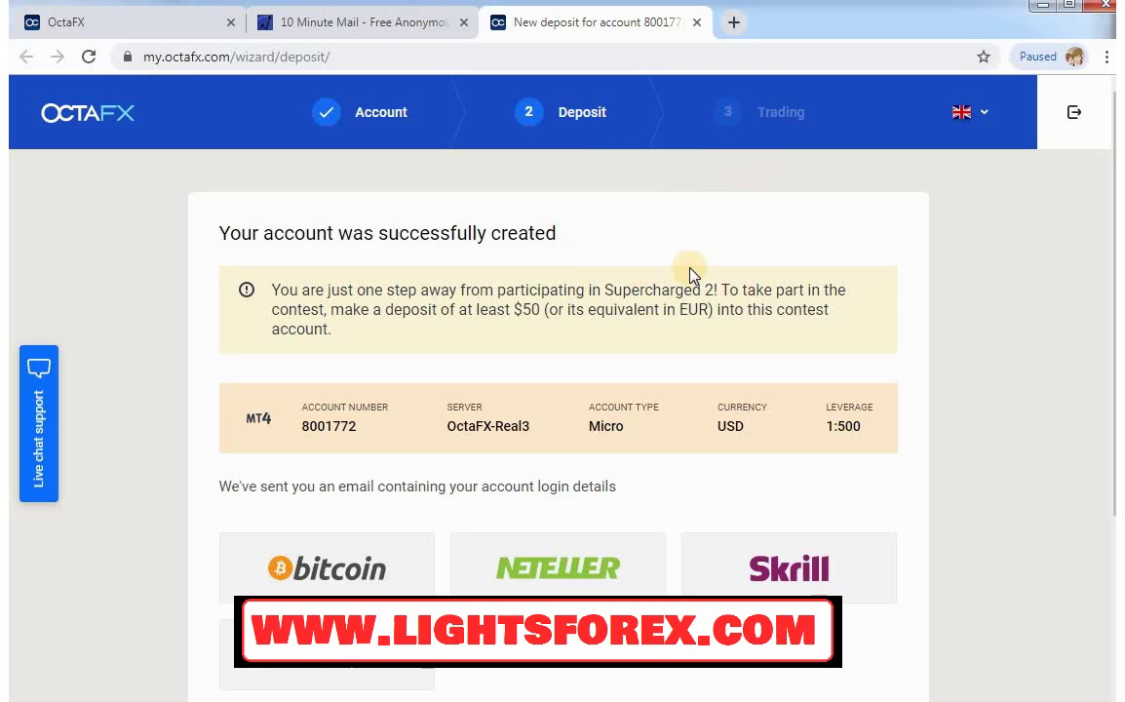
Step: Go through the deposit options for the new account and open the identity verification page instead of depositing
{"action": "scroll", "coordinate": [636, 271], "scroll_direction": "down", "scroll_amount": 2}
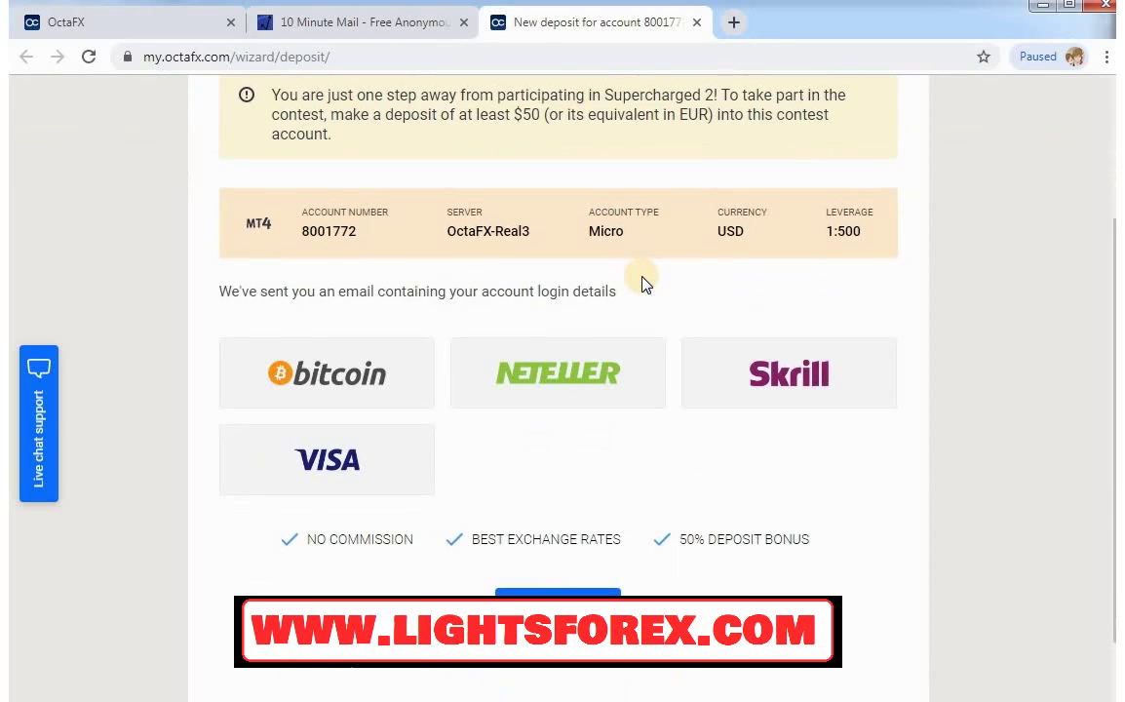
{"action": "scroll", "coordinate": [641, 282], "scroll_direction": "down", "scroll_amount": 1}
{"action": "left_click", "coordinate": [580, 516]}
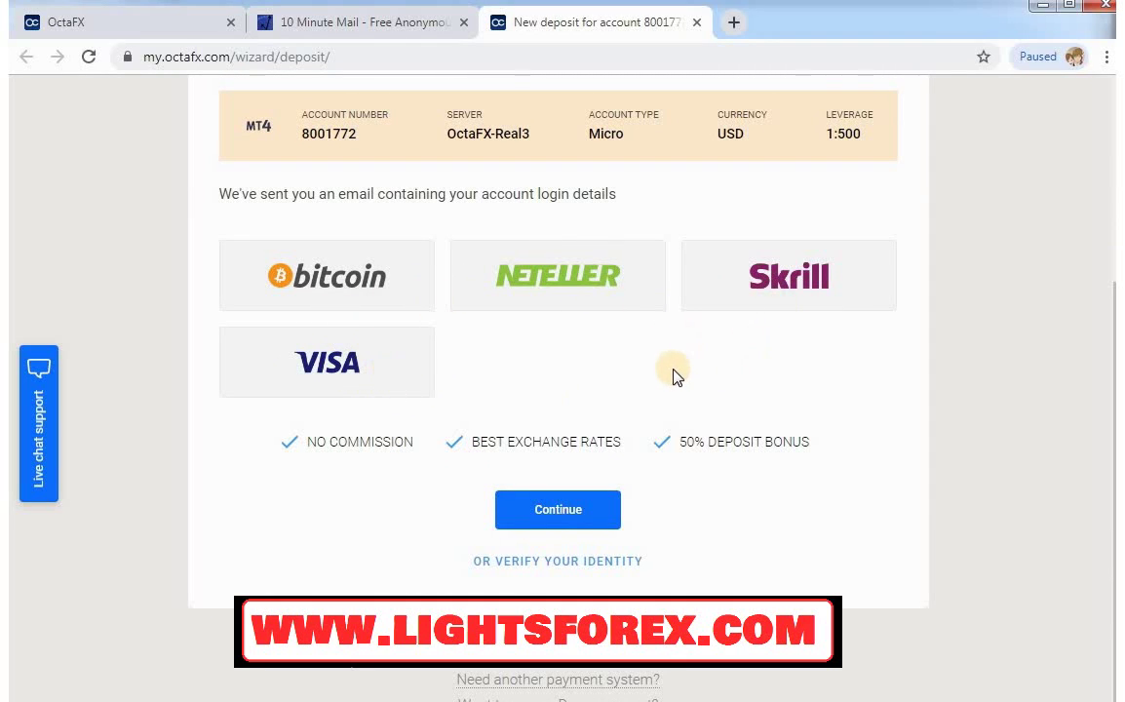
{"action": "left_click", "coordinate": [563, 519]}
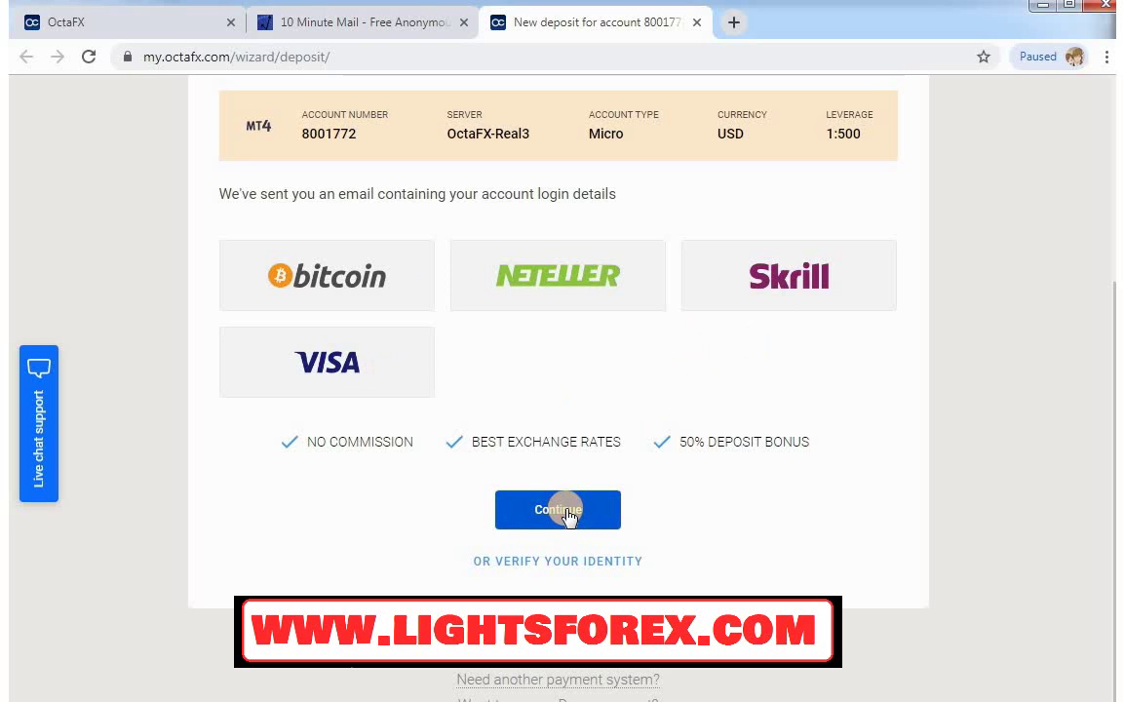
{"action": "left_click", "coordinate": [556, 571]}
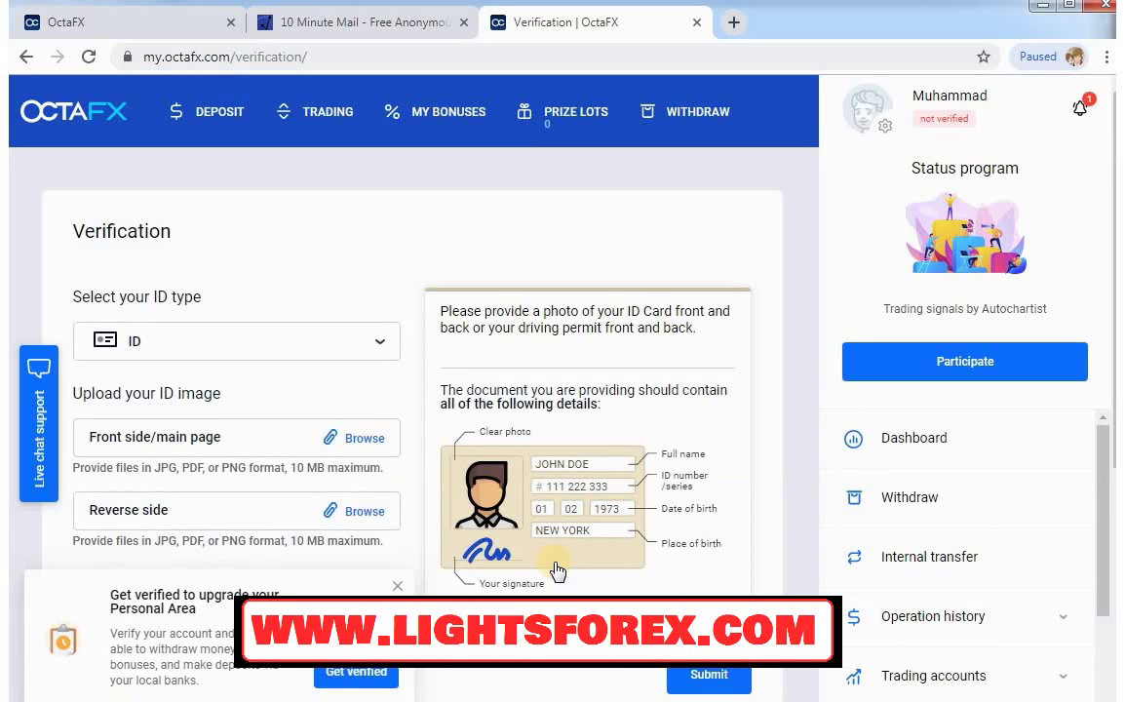
Step: Dismiss the notice about getting verified and choose ID as the document type for the verification
{"action": "left_click", "coordinate": [398, 585]}
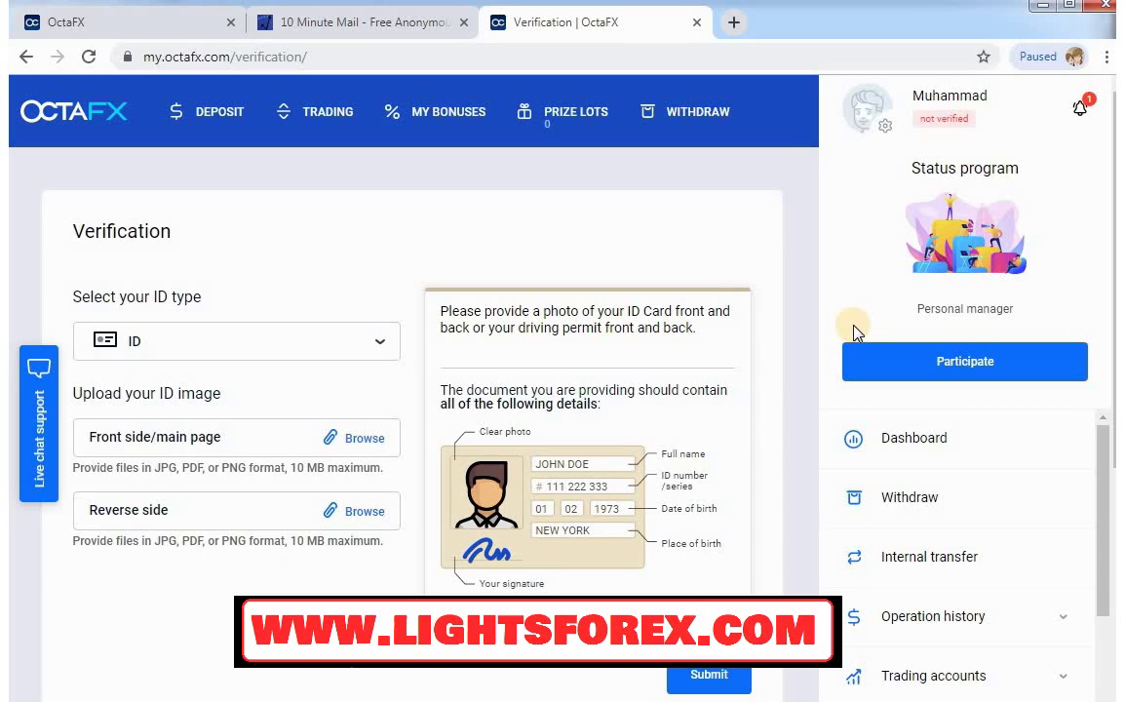
{"action": "scroll", "coordinate": [645, 261], "scroll_direction": "down", "scroll_amount": 1}
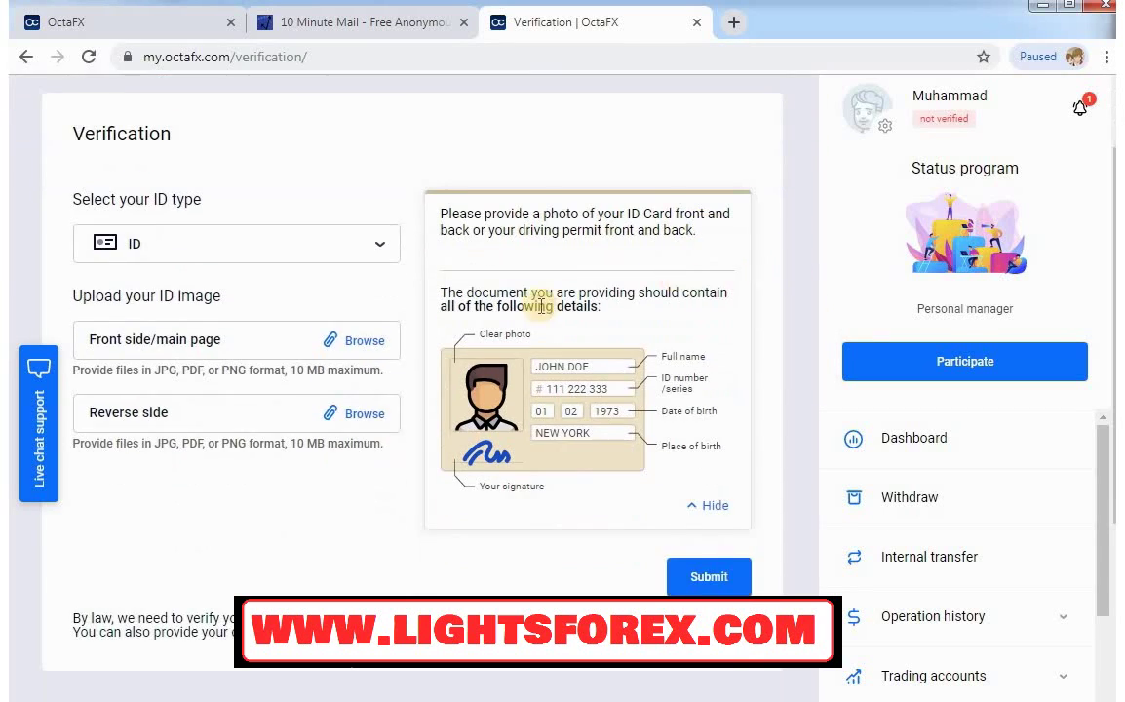
{"action": "left_click", "coordinate": [377, 250]}
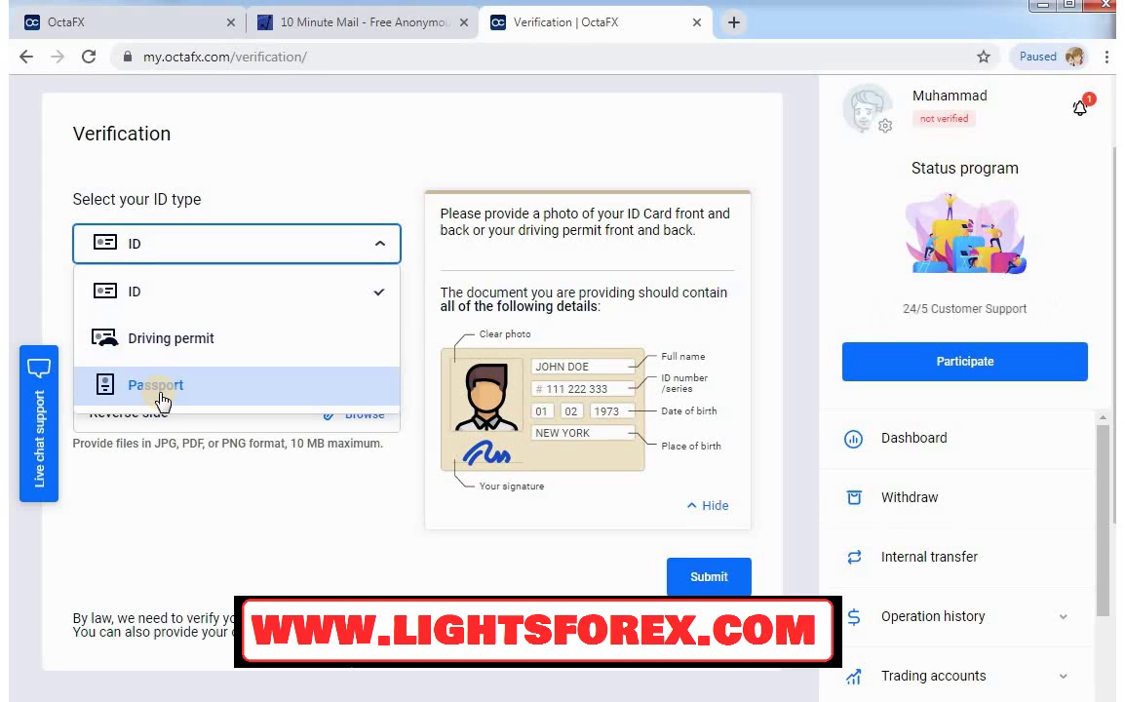
{"action": "left_click", "coordinate": [118, 292]}
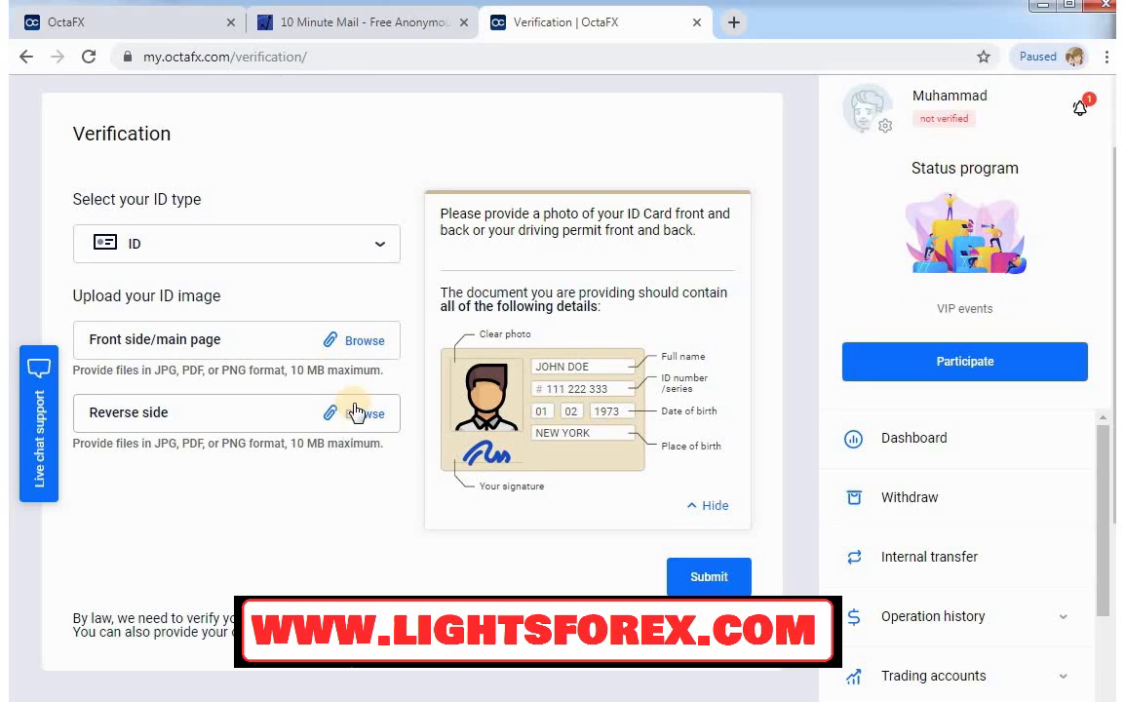
Step: Attach the picture 312603024f7452d57ad5004ecbc3503a from the Pictures library as the front side/main page of the ID
{"action": "left_click", "coordinate": [357, 349]}
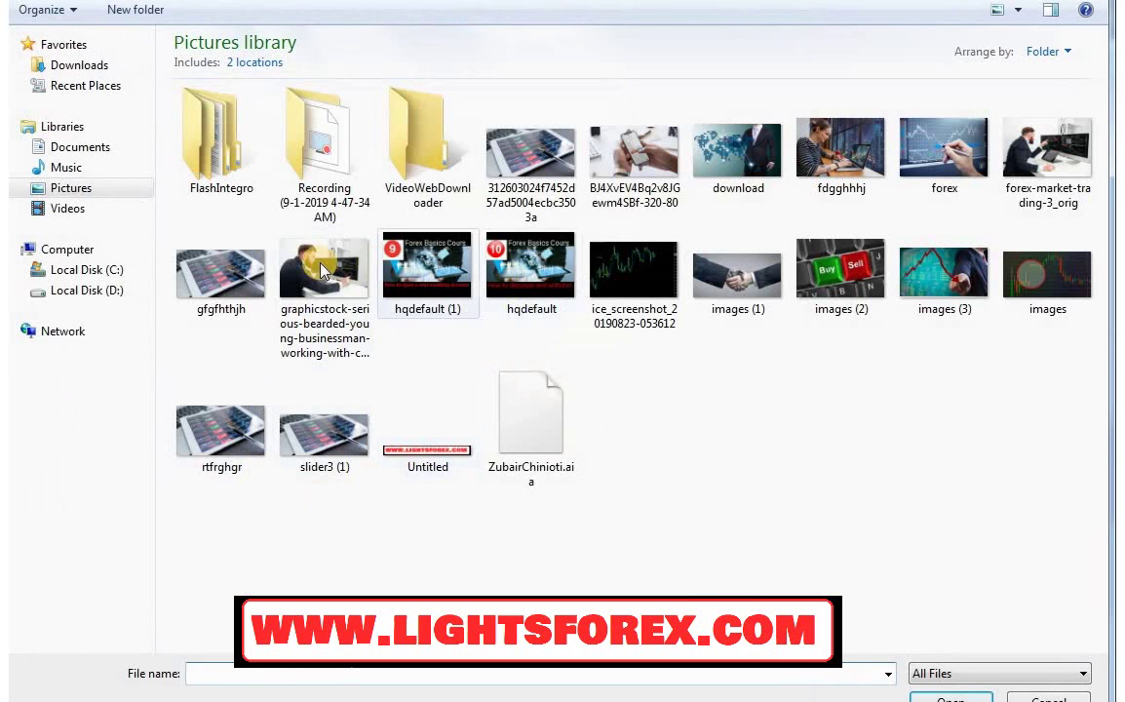
{"action": "left_click", "coordinate": [86, 208]}
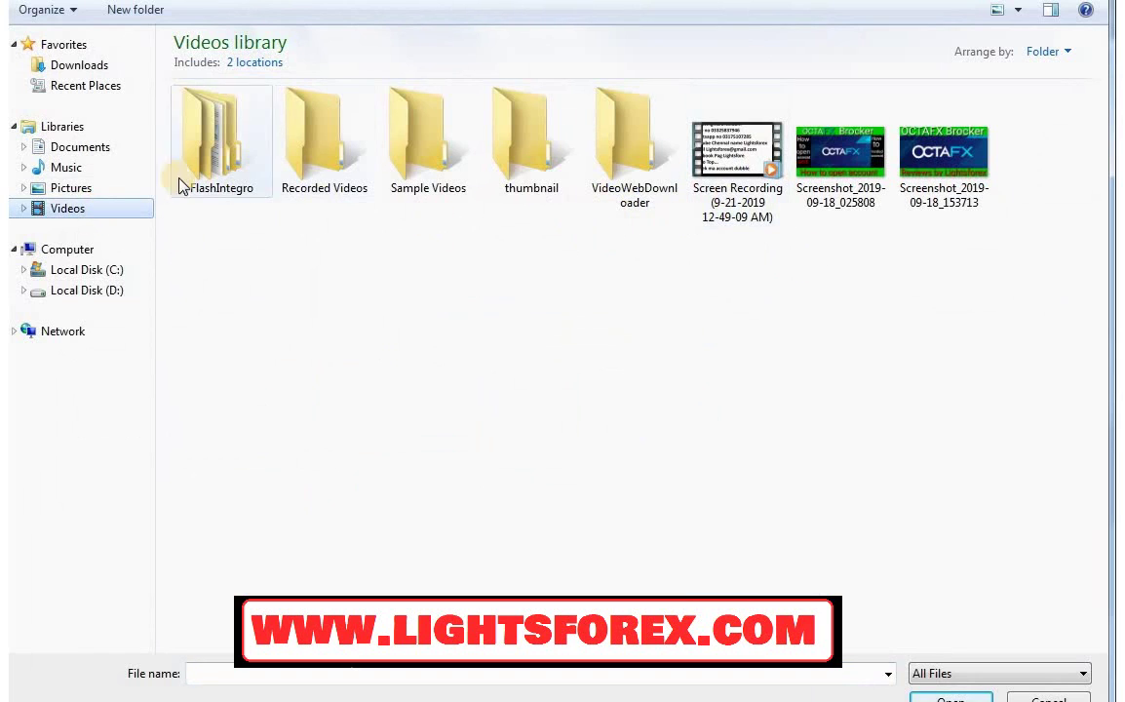
{"action": "left_click", "coordinate": [78, 187]}
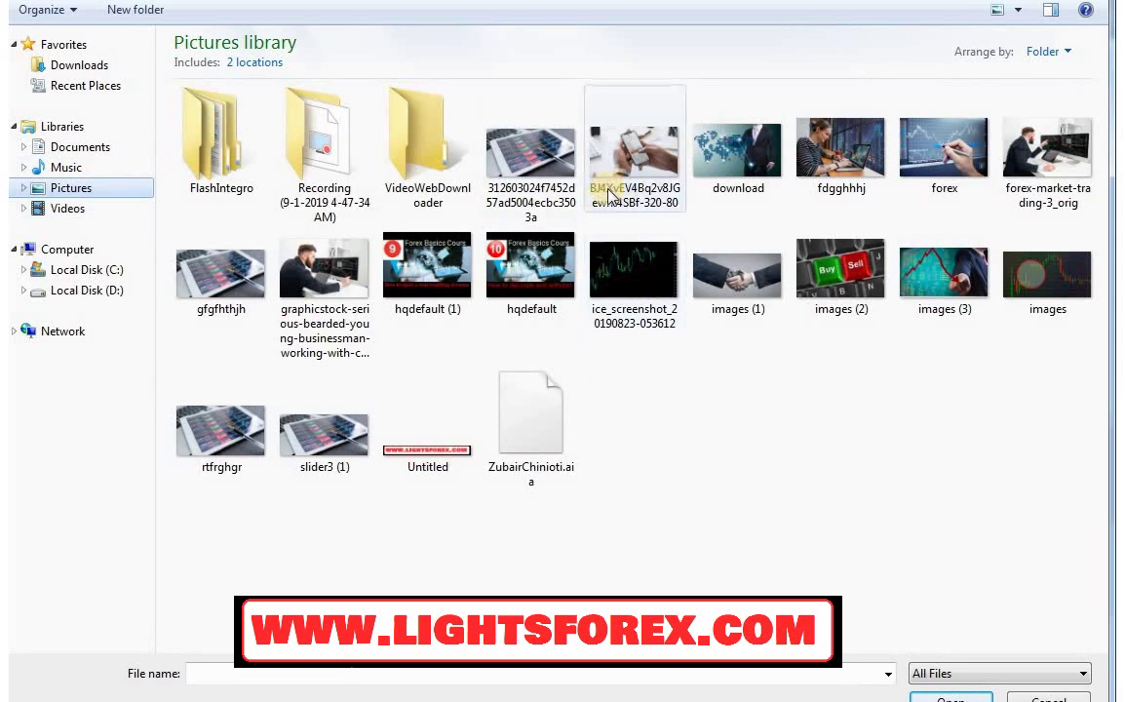
{"action": "double_click", "coordinate": [539, 164]}
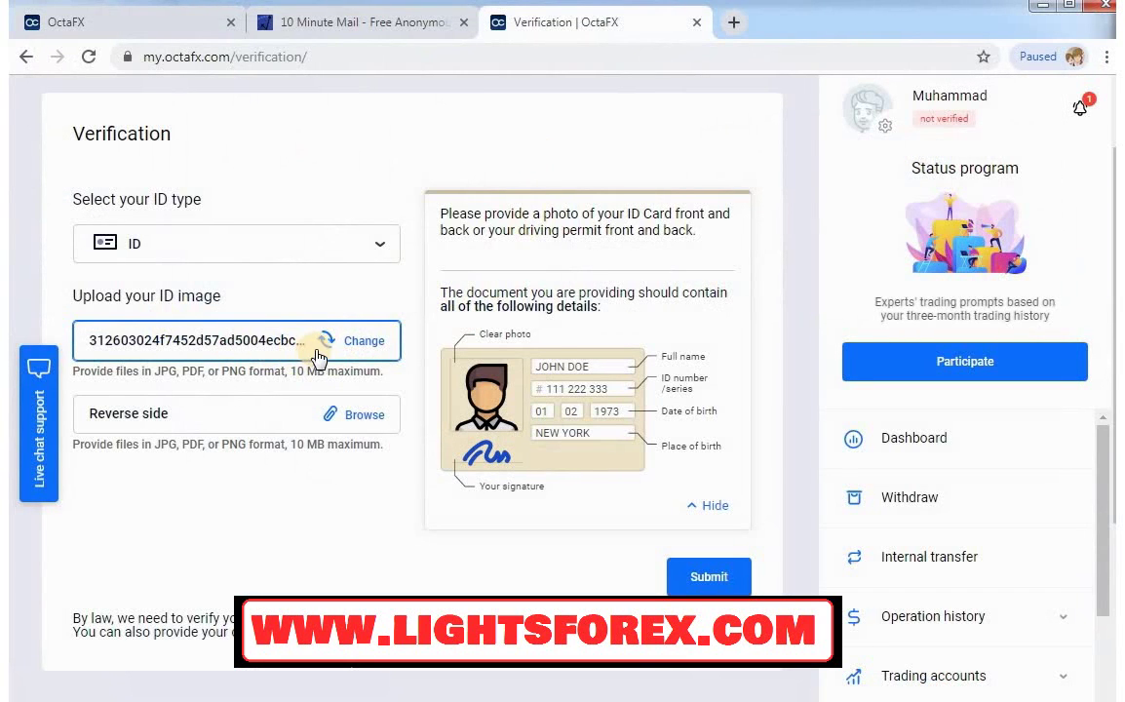
Step: Attach BJ4XvEV4Bq2v8JGewm4SBf-320-80.jpeg from the Pictures library as the reverse side of the ID and submit the verification form
{"action": "scroll", "coordinate": [319, 282], "scroll_direction": "down", "scroll_amount": 1}
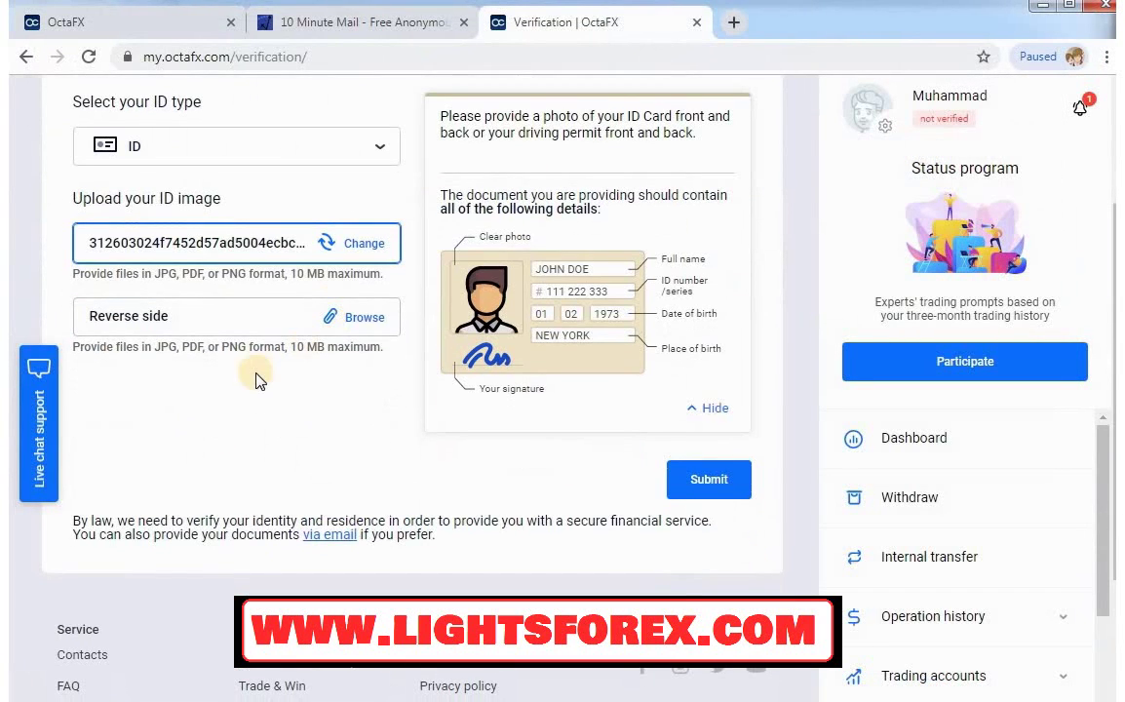
{"action": "left_click", "coordinate": [367, 324]}
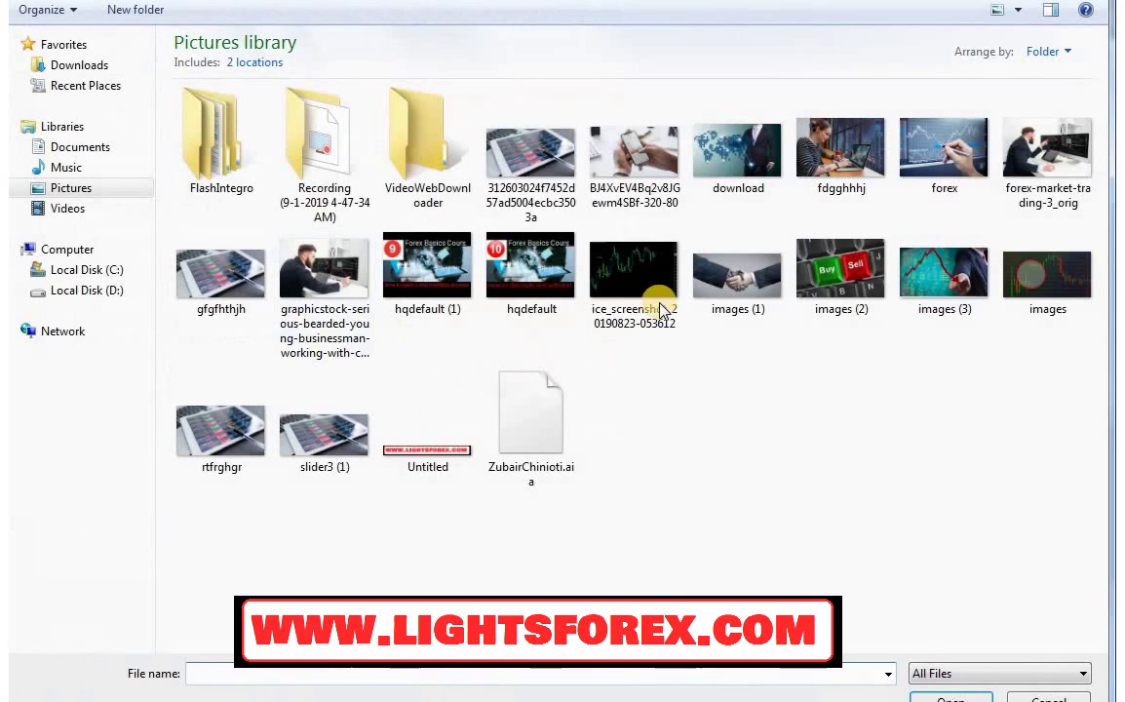
{"action": "left_click", "coordinate": [643, 164]}
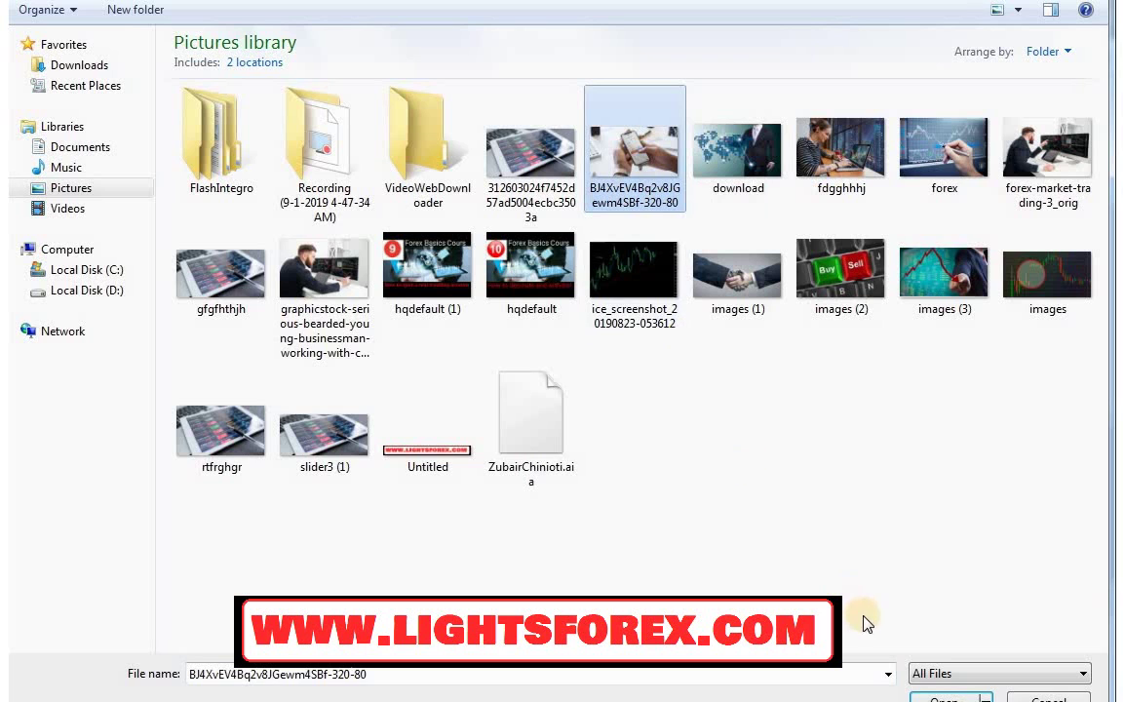
{"action": "double_click", "coordinate": [604, 156]}
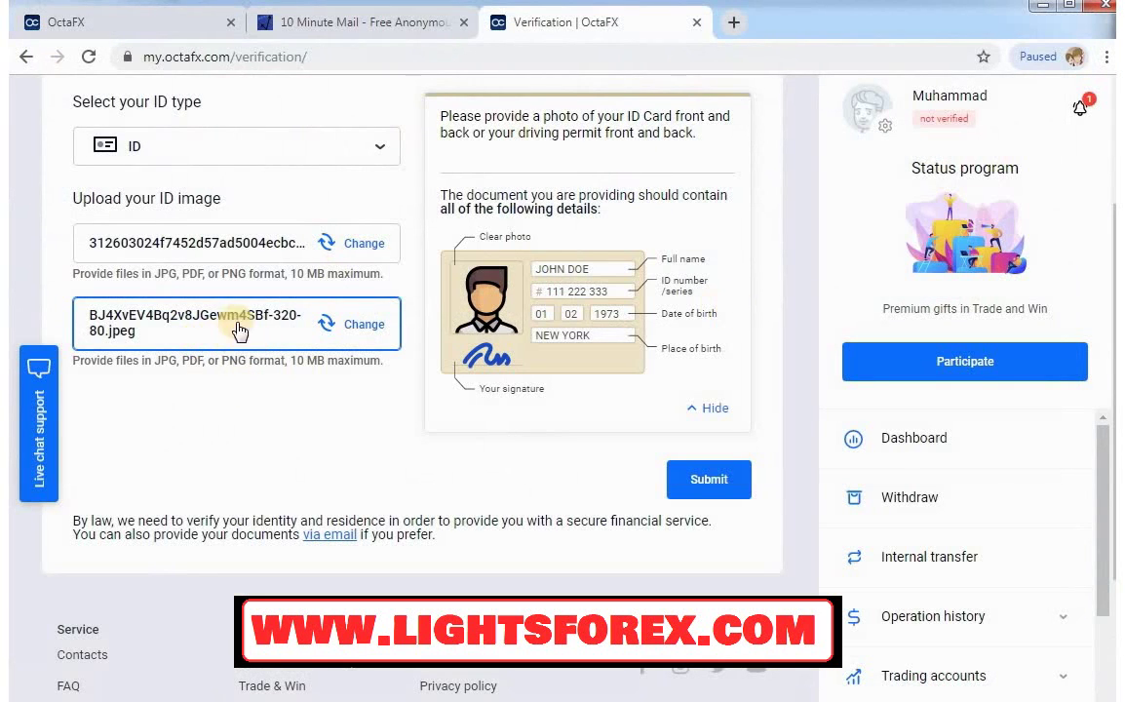
{"action": "left_click", "coordinate": [717, 498]}
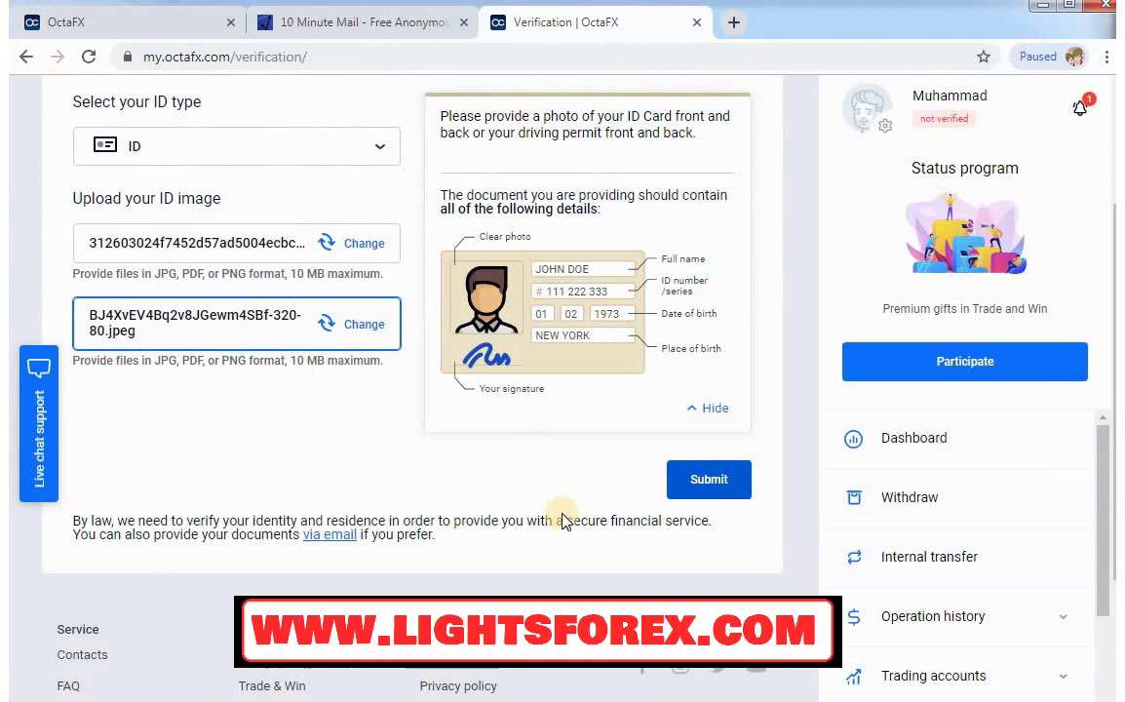
{"action": "left_click", "coordinate": [692, 487]}
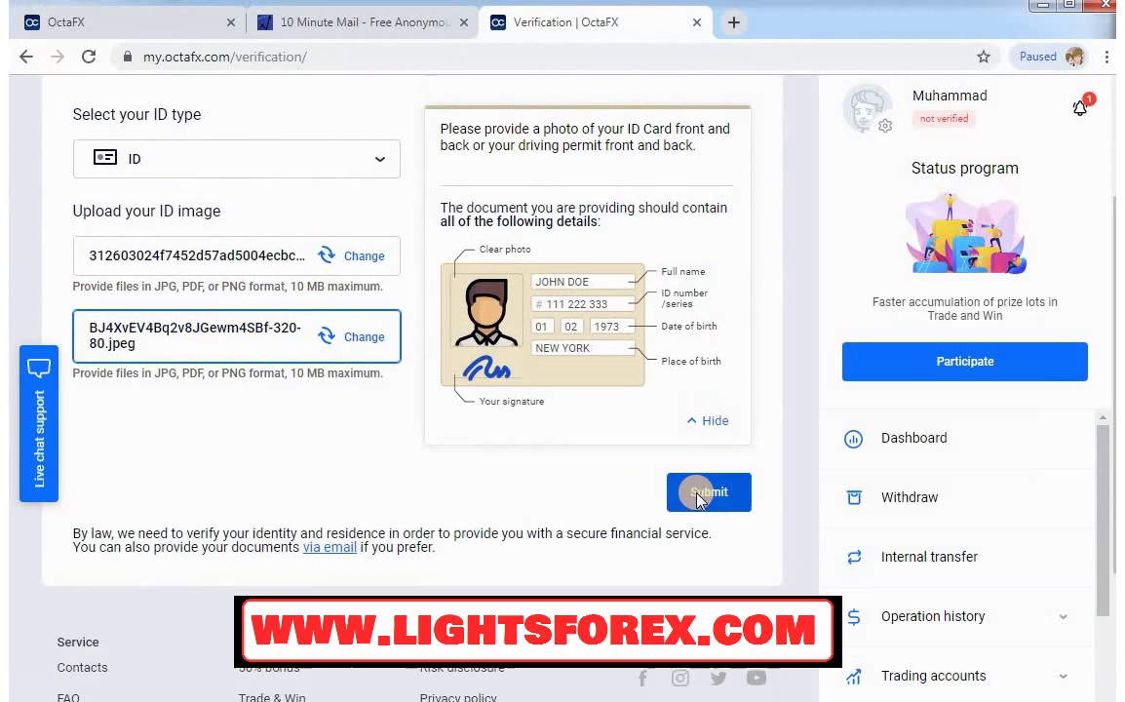